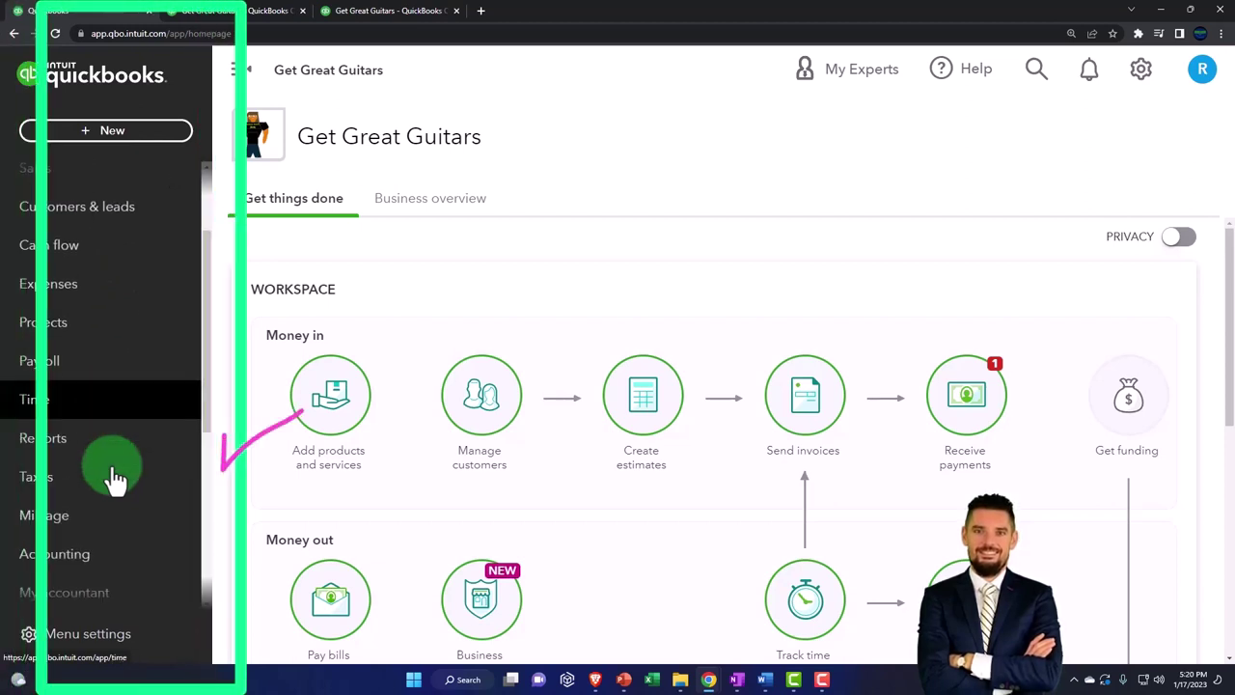
scroll(114, 478, "down", 2)
Step: Open Get Great Guitars' Customers page under Sales and collapse the sidebar for full width
scroll(114, 478, "up", 4)
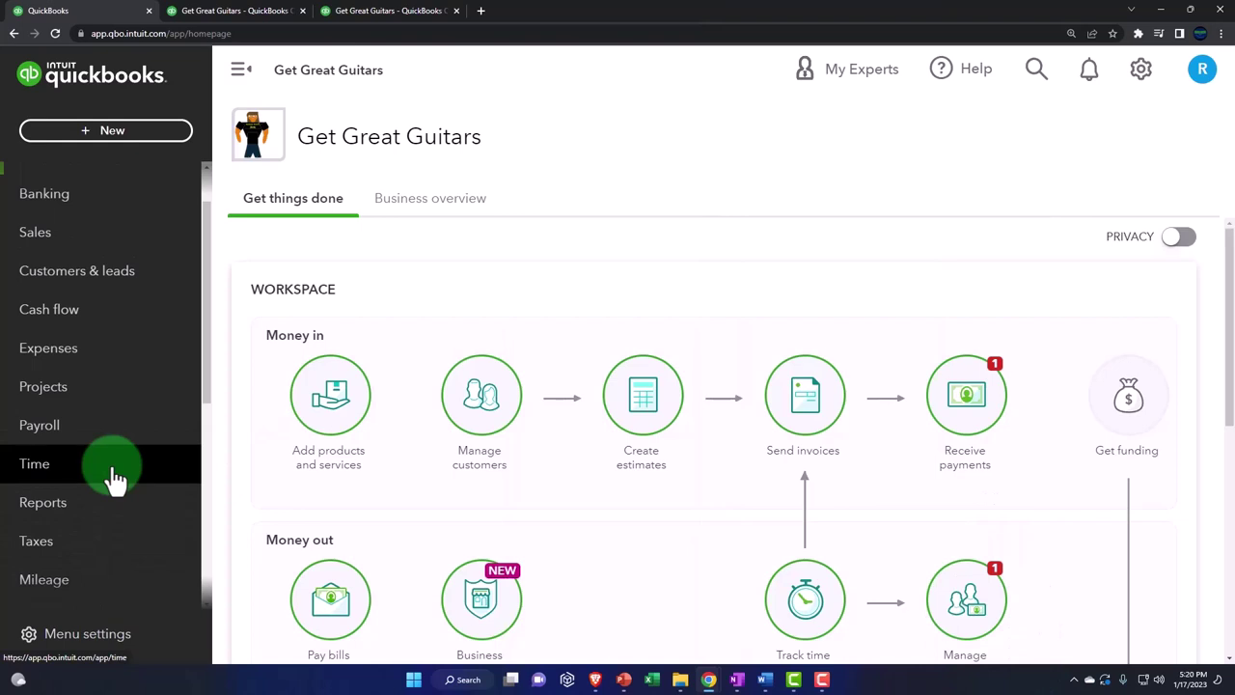
scroll(44, 319, "up", 2)
left_click(45, 309)
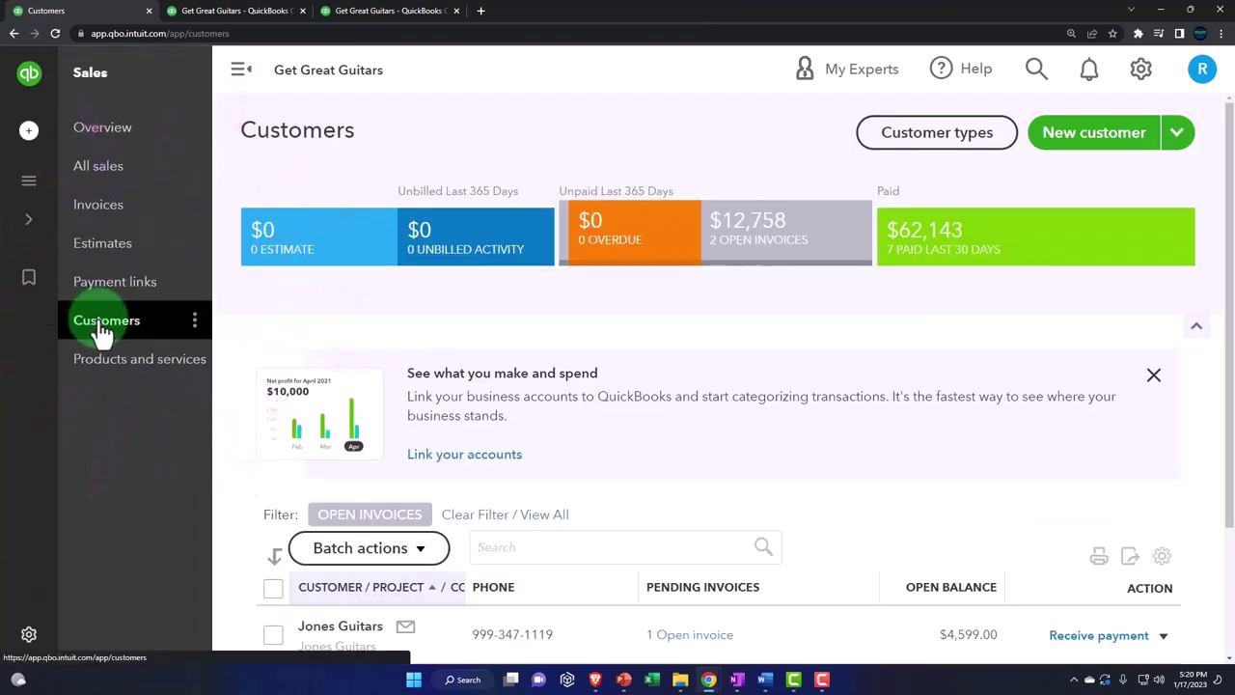
left_click(241, 77)
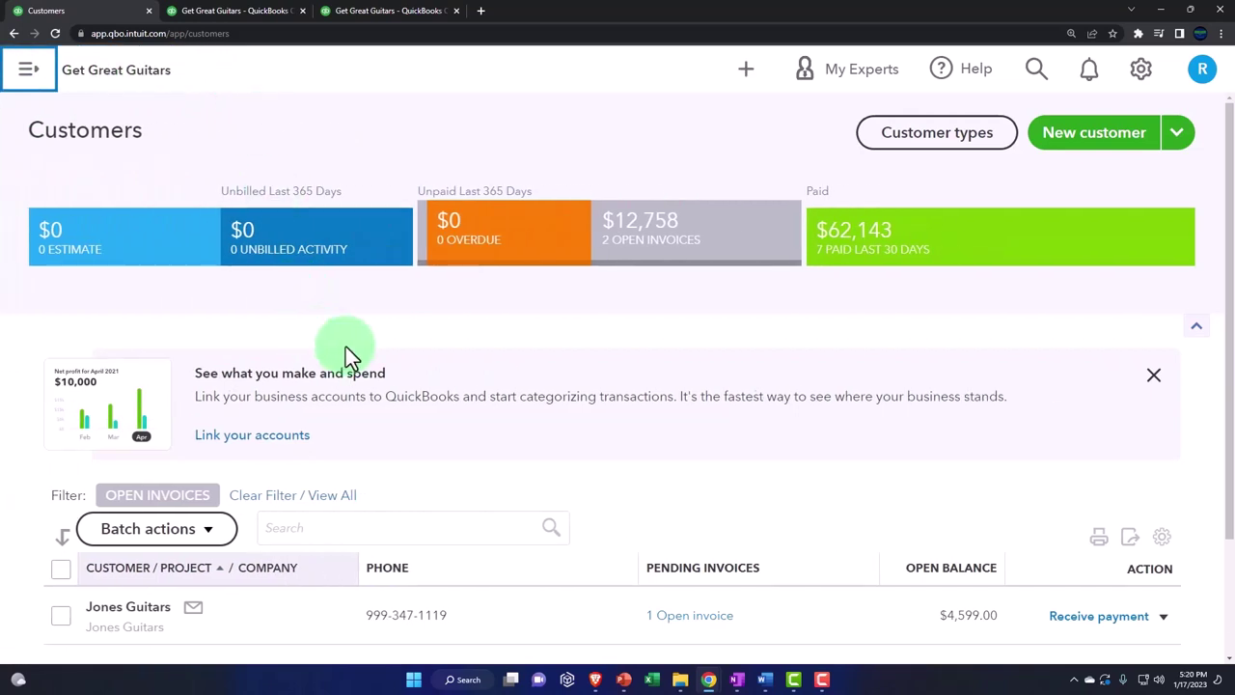
Step: Show the sample company's Customers list under Get paid & pay, then minimize that window
key("alt+Tab")
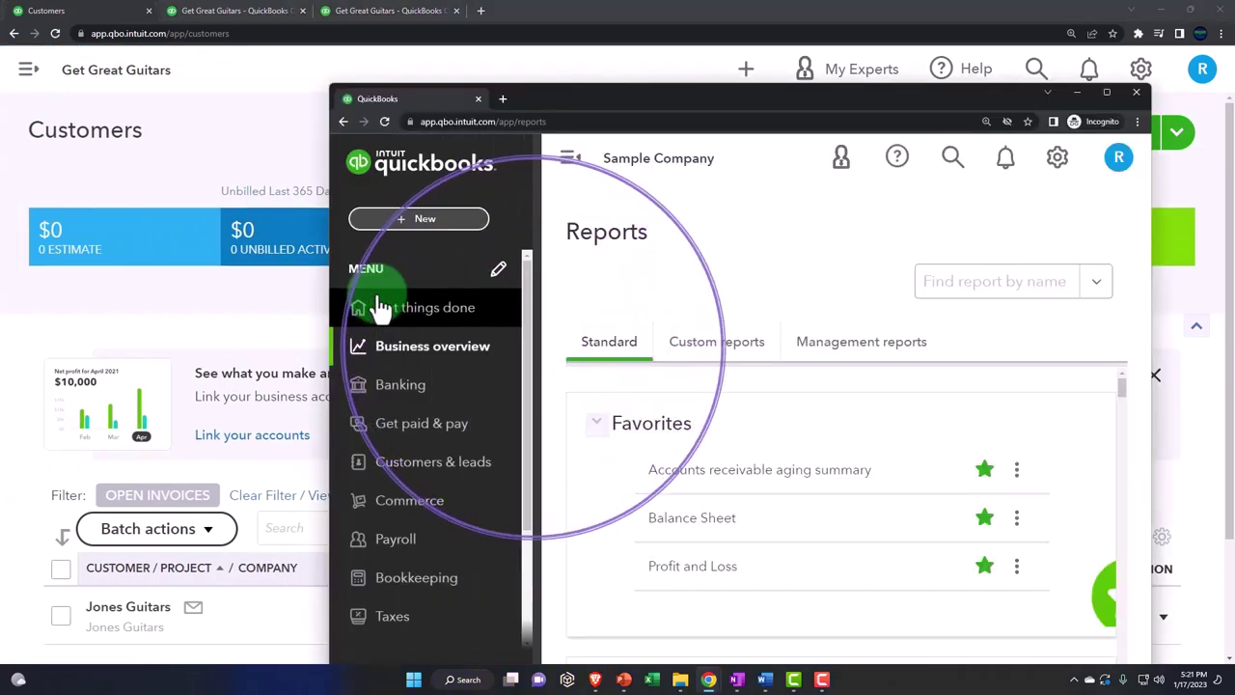
left_click(403, 430)
left_click(429, 328)
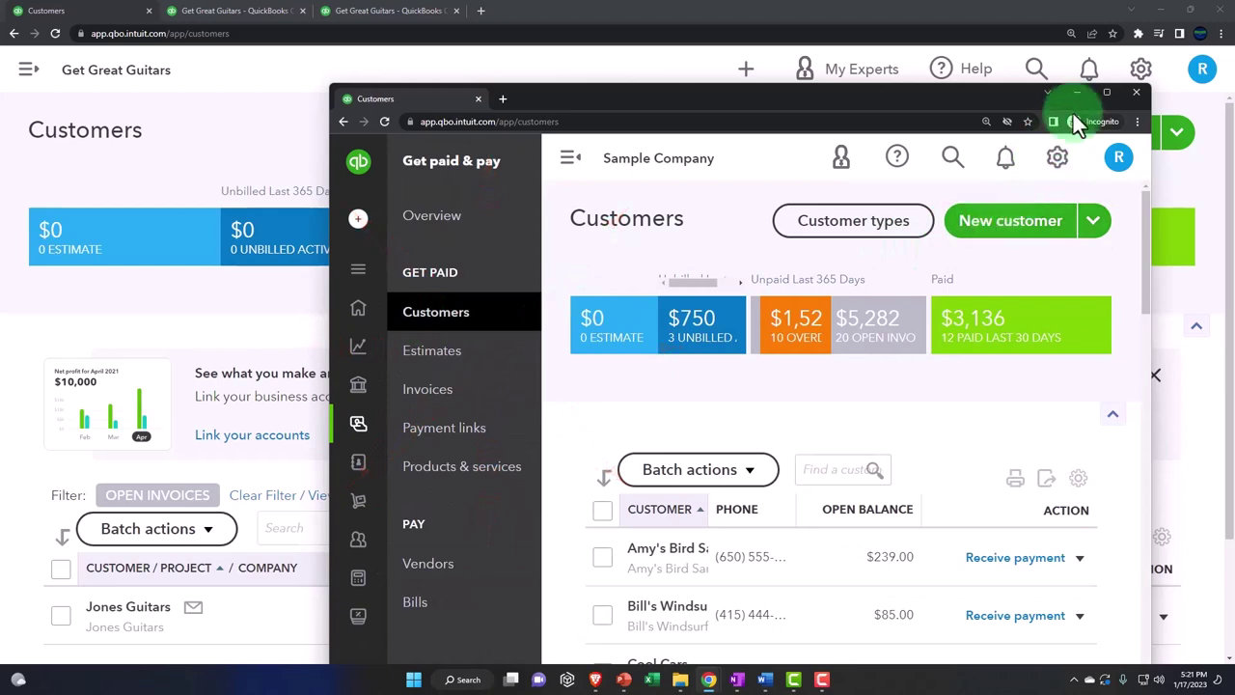
left_click(1076, 94)
scroll(440, 431, "down", 2)
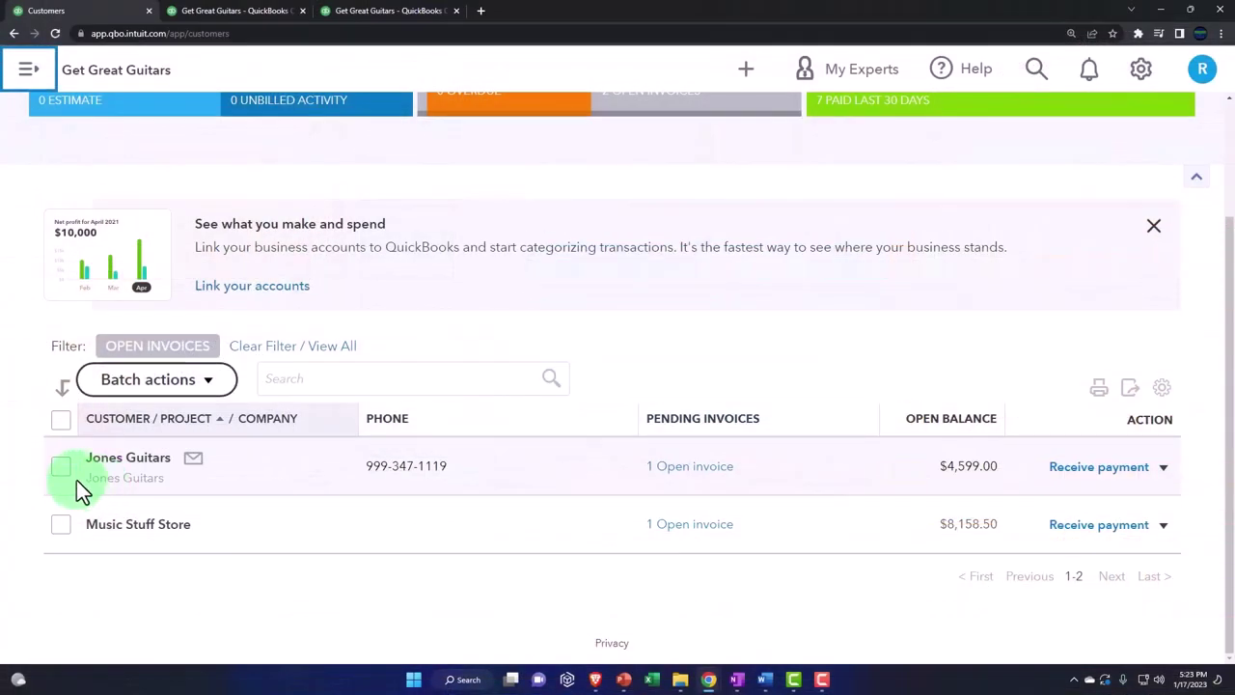
Step: Expand the navigation menu and go to the Projects page
left_click(28, 74)
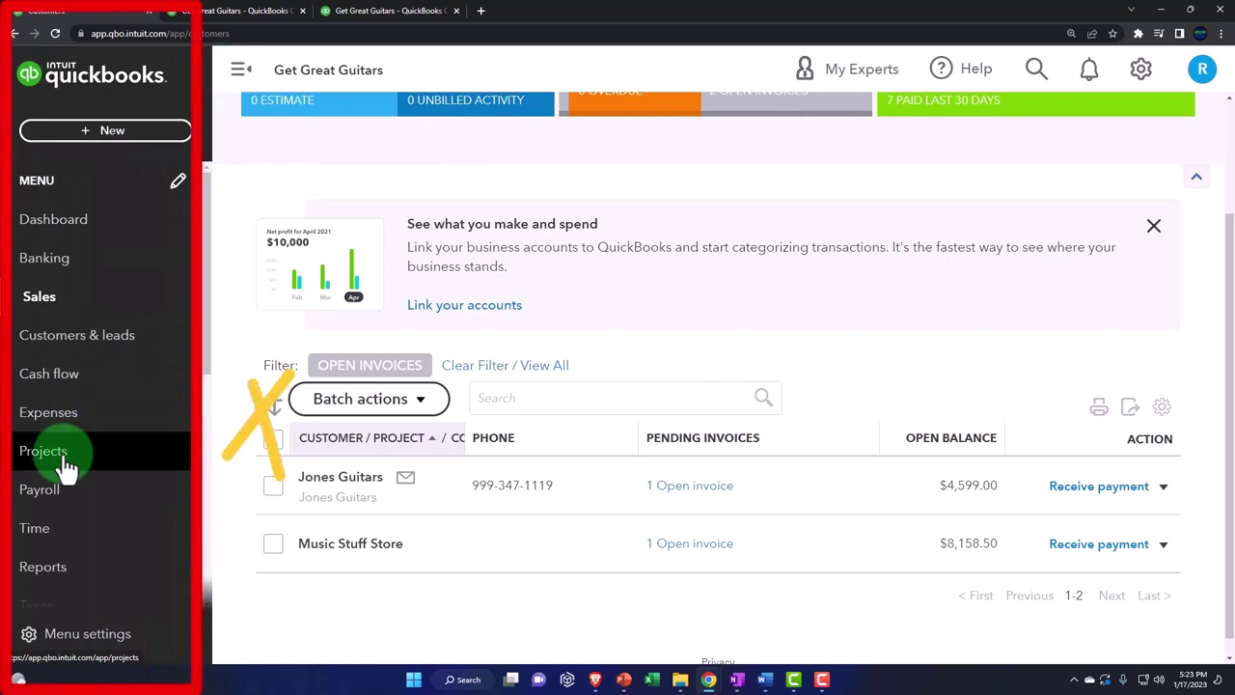
left_click(64, 463)
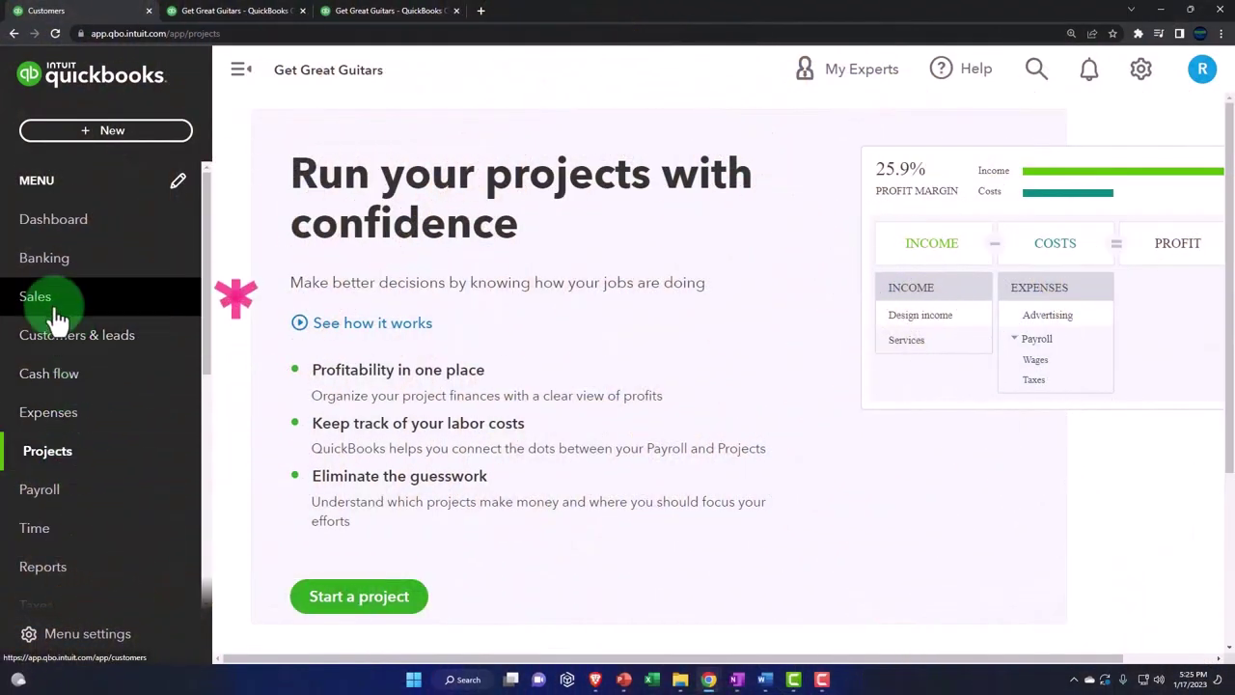
Step: Return to Sales > Customers with the sidebar collapsed, scrolled to the top of the list
left_click(56, 318)
scroll(443, 398, "down", 1)
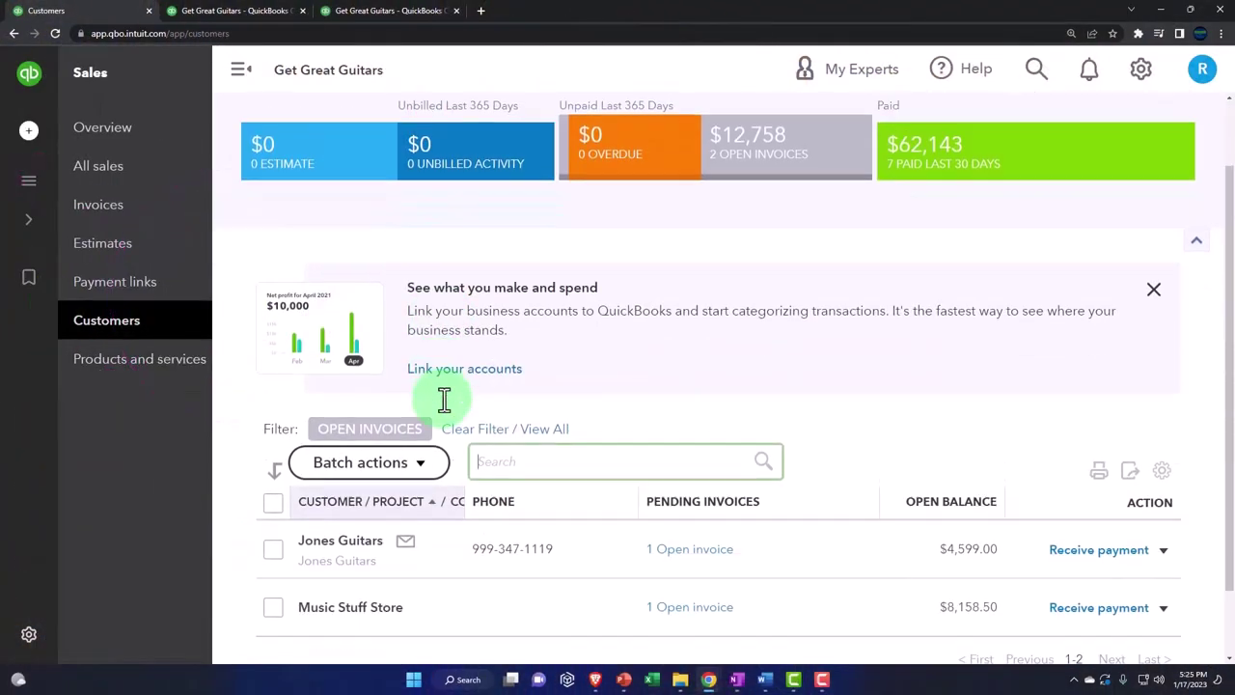
scroll(444, 399, "down", 1)
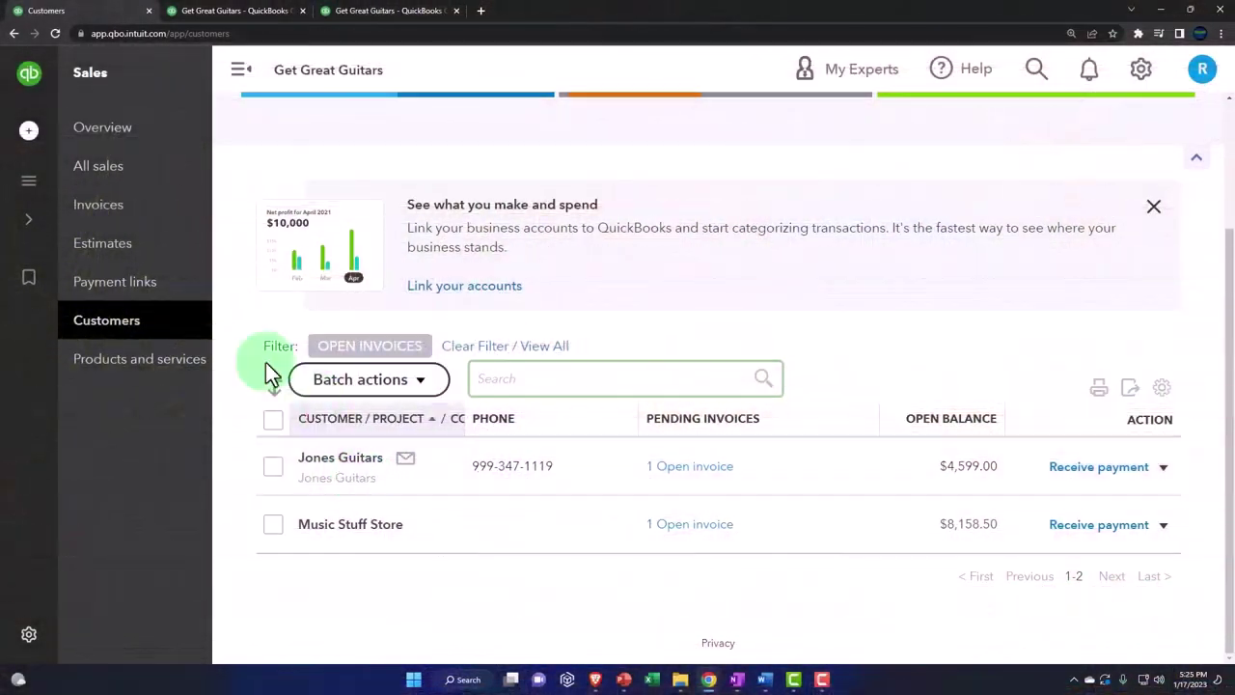
mouse_move(43, 232)
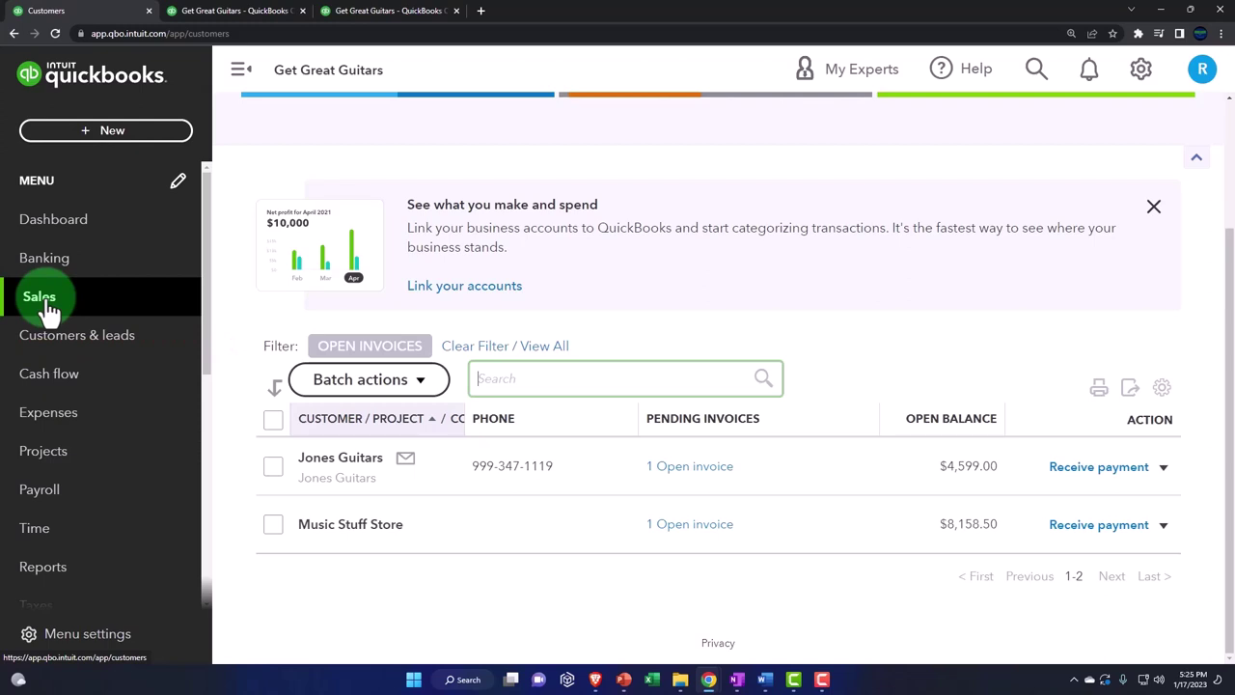
left_click(44, 307)
left_click(524, 462)
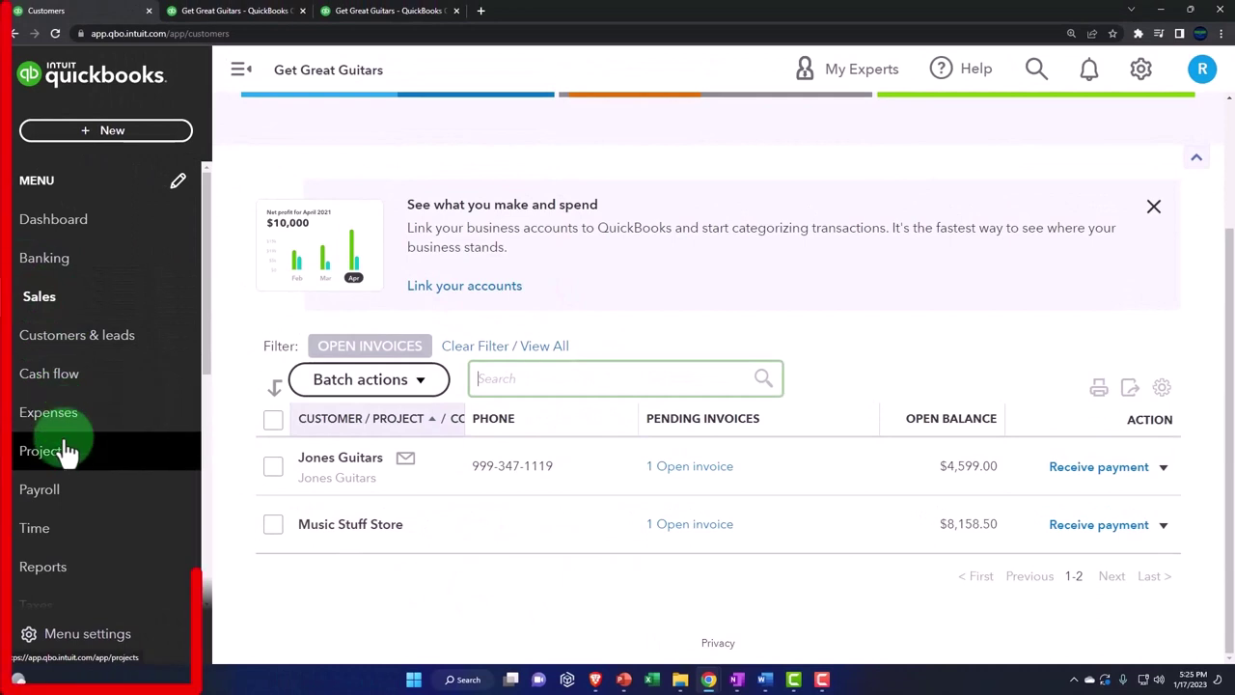
left_click(56, 310)
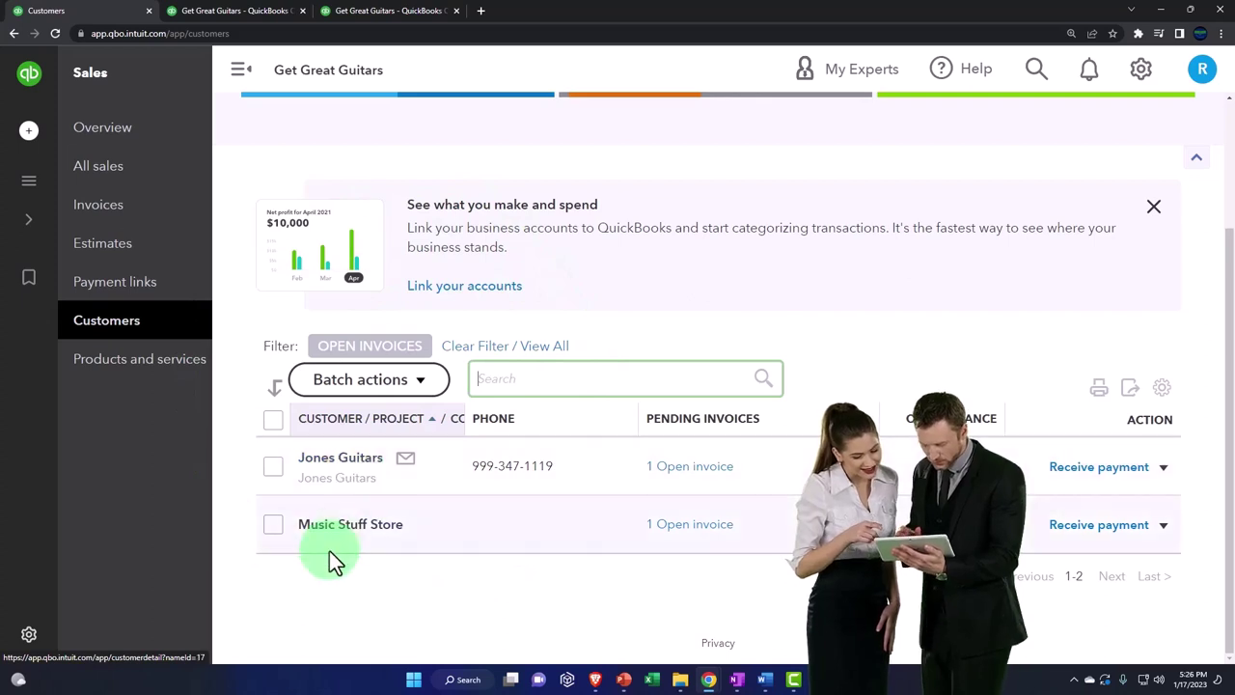
left_click(245, 77)
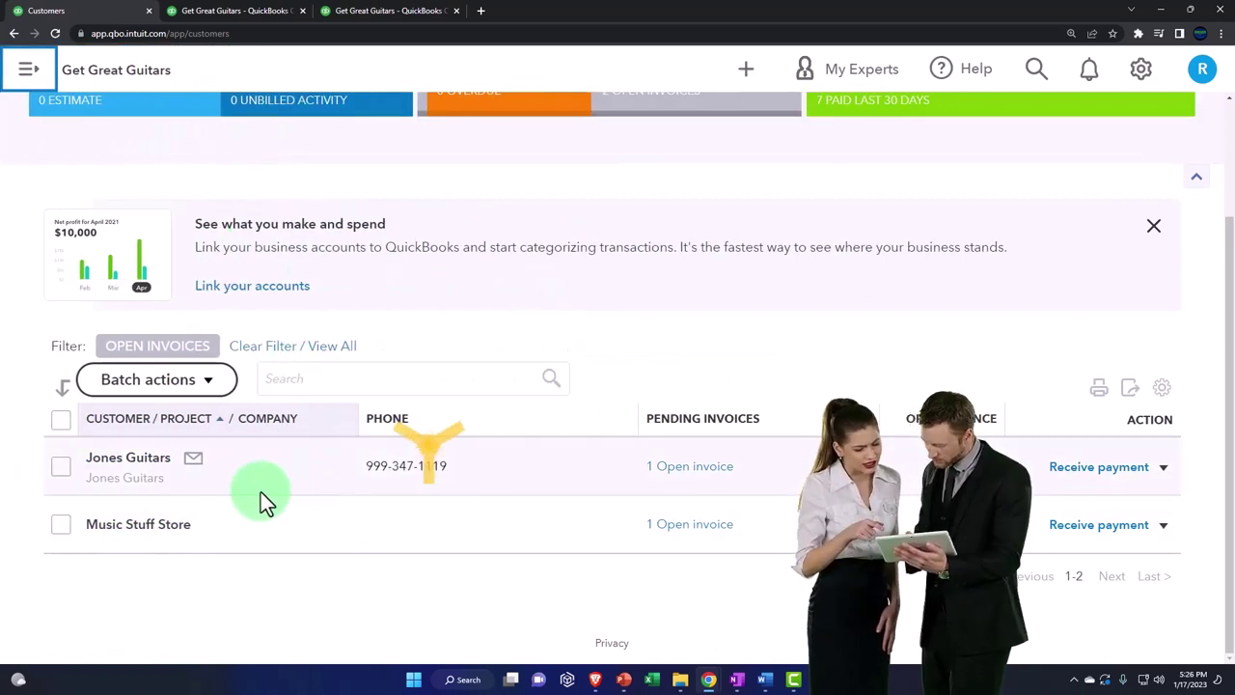
scroll(198, 504, "up", 2)
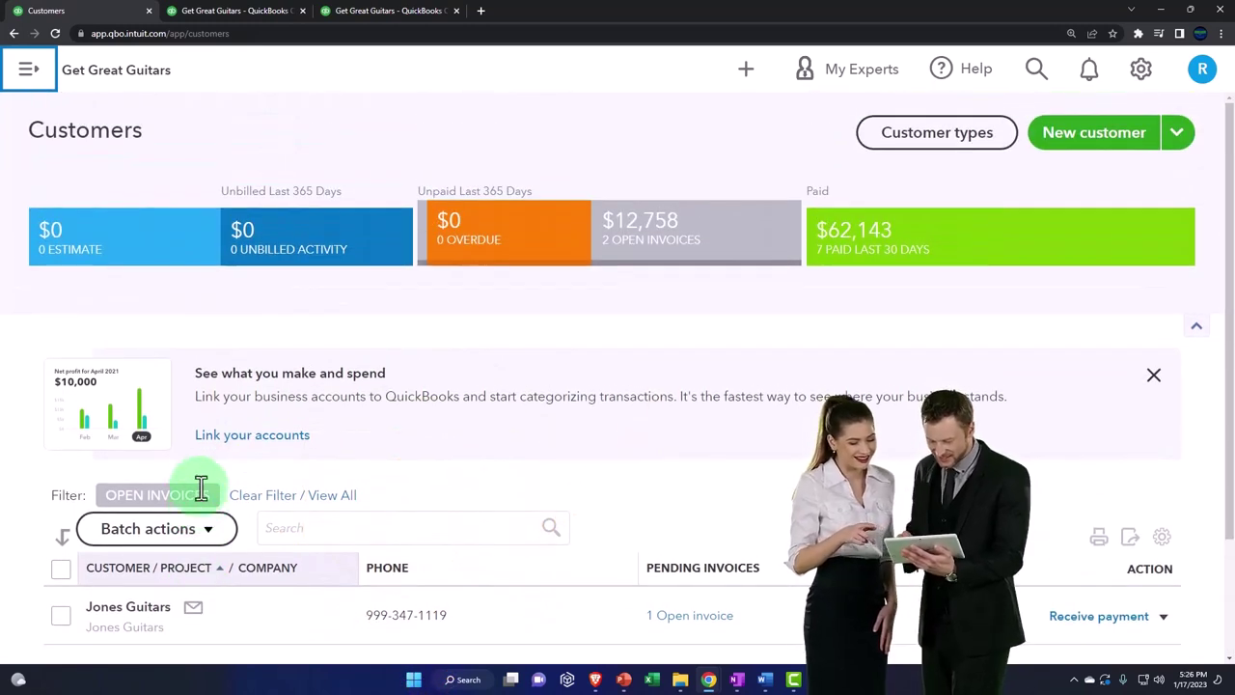
Step: Clear the open-invoice filter to list all customers, starting with AAA and Anderson Guitars
left_click(319, 495)
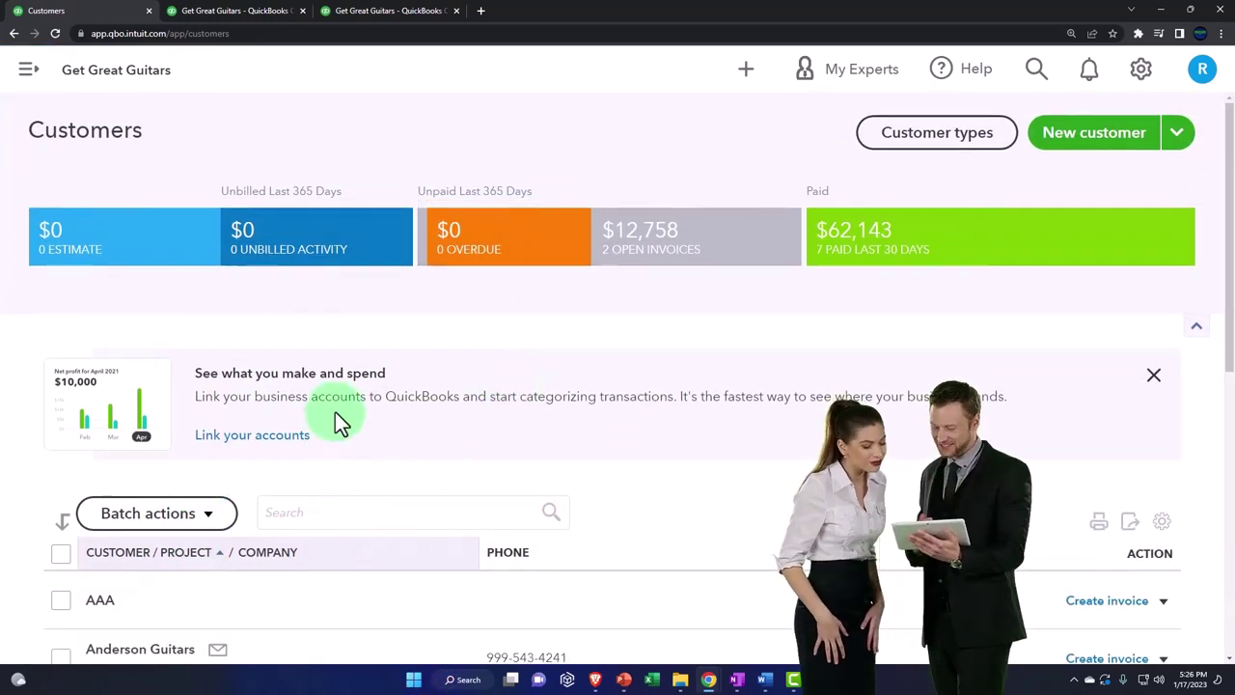
scroll(337, 418, "down", 4)
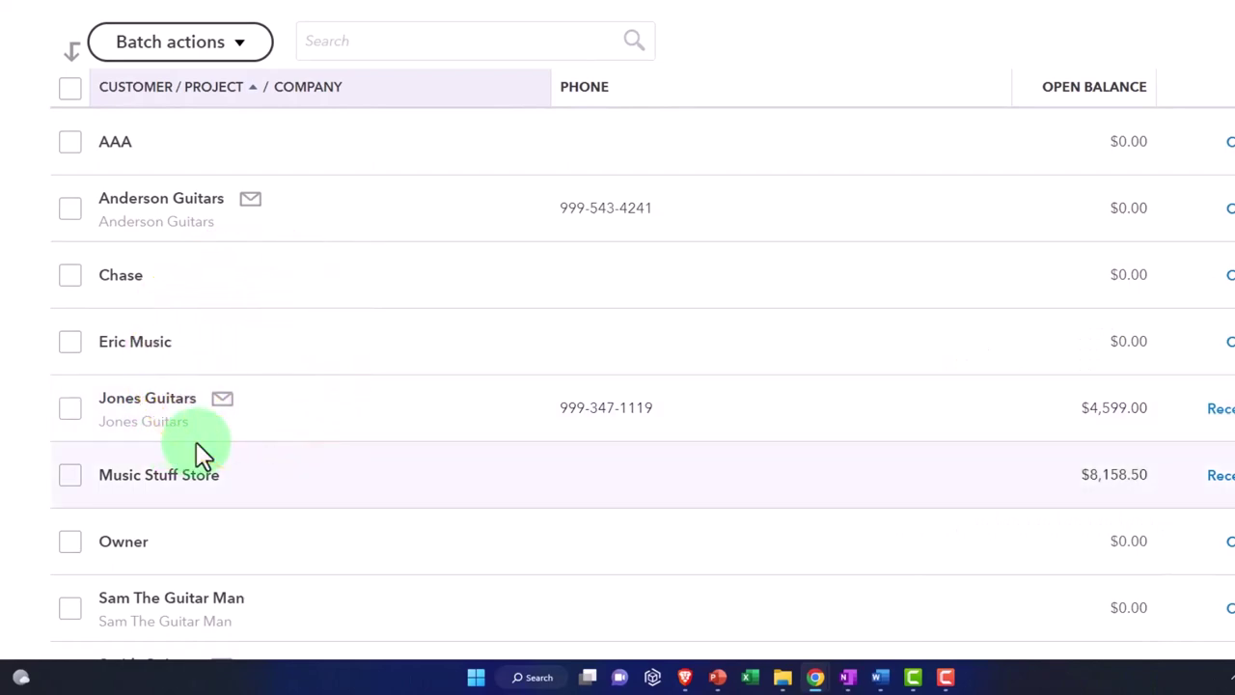
scroll(195, 441, "up", 4)
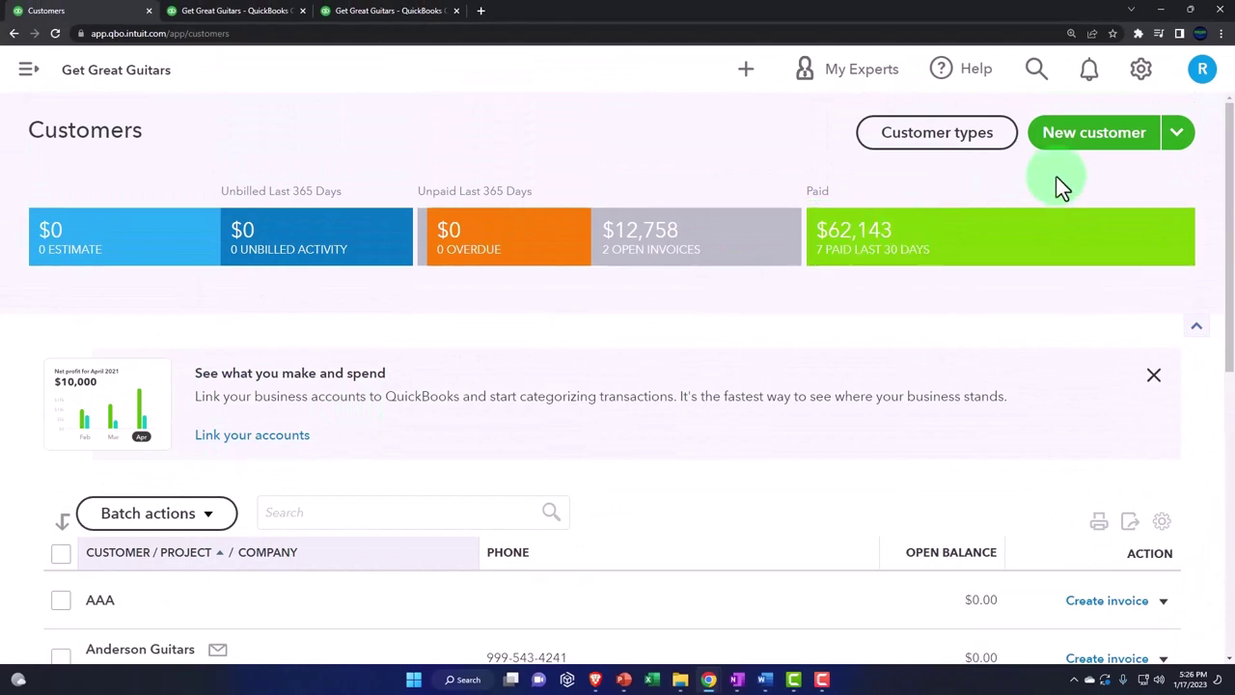
Step: Start a new customer with 3005 as company name, filling the display and check names
left_click(1126, 135)
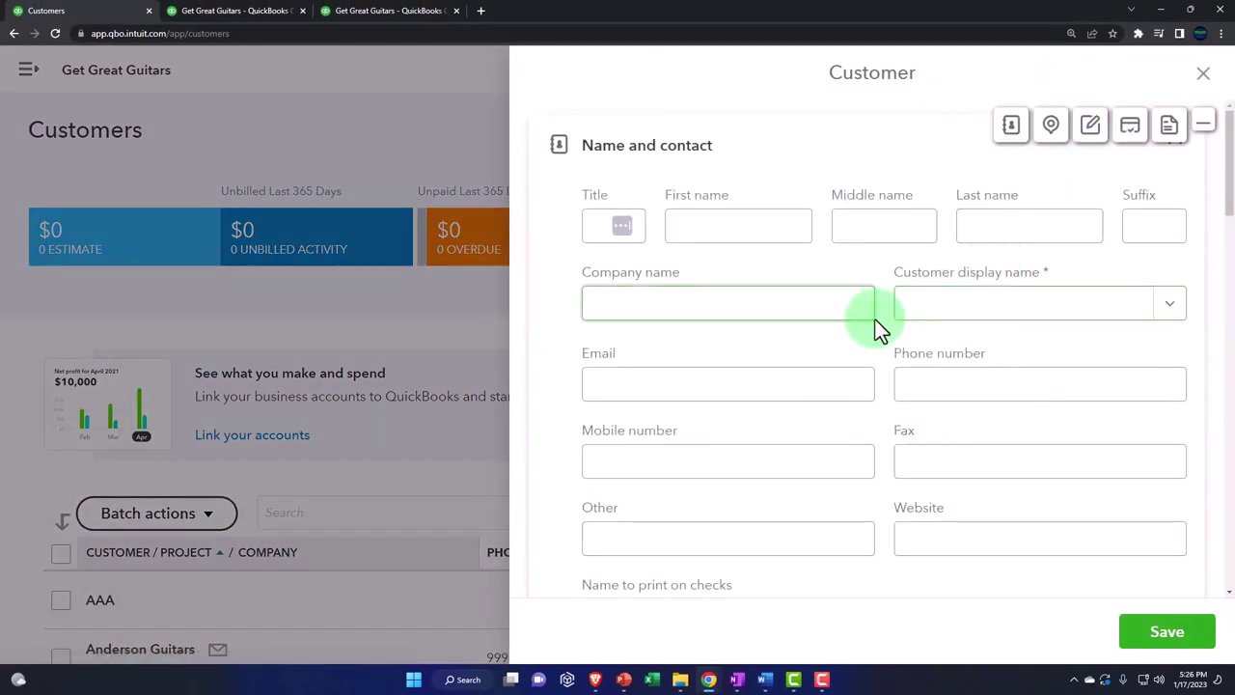
type("3005")
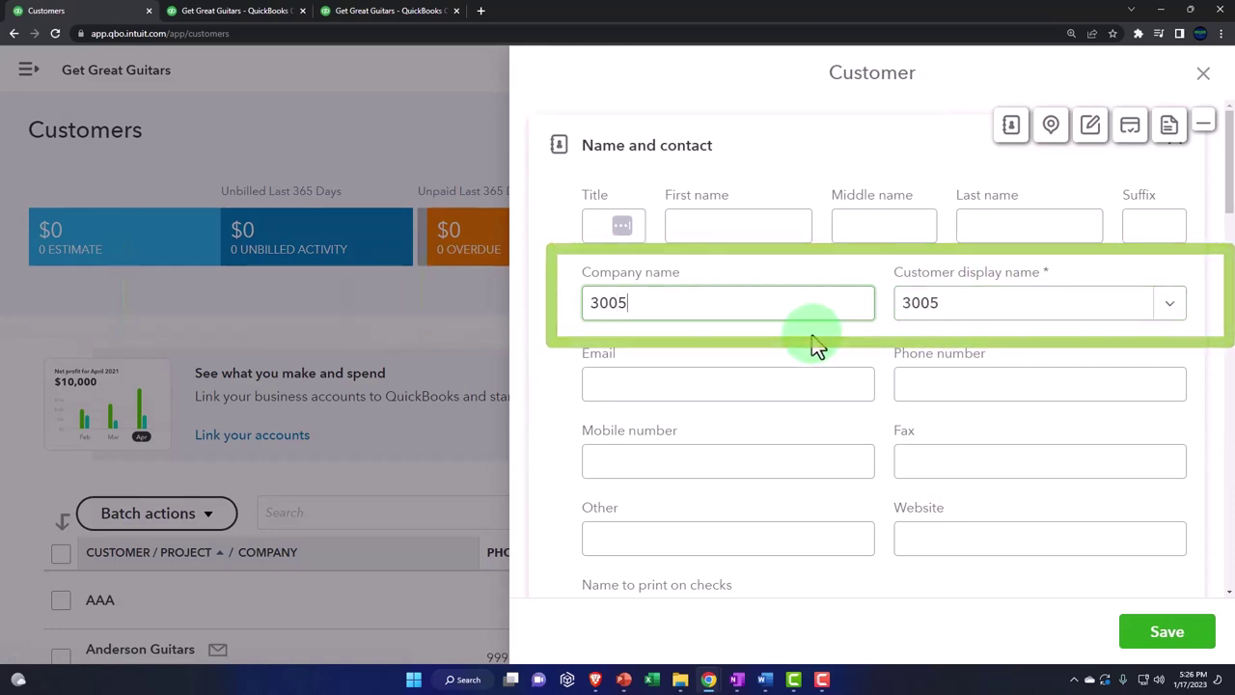
key("Tab")
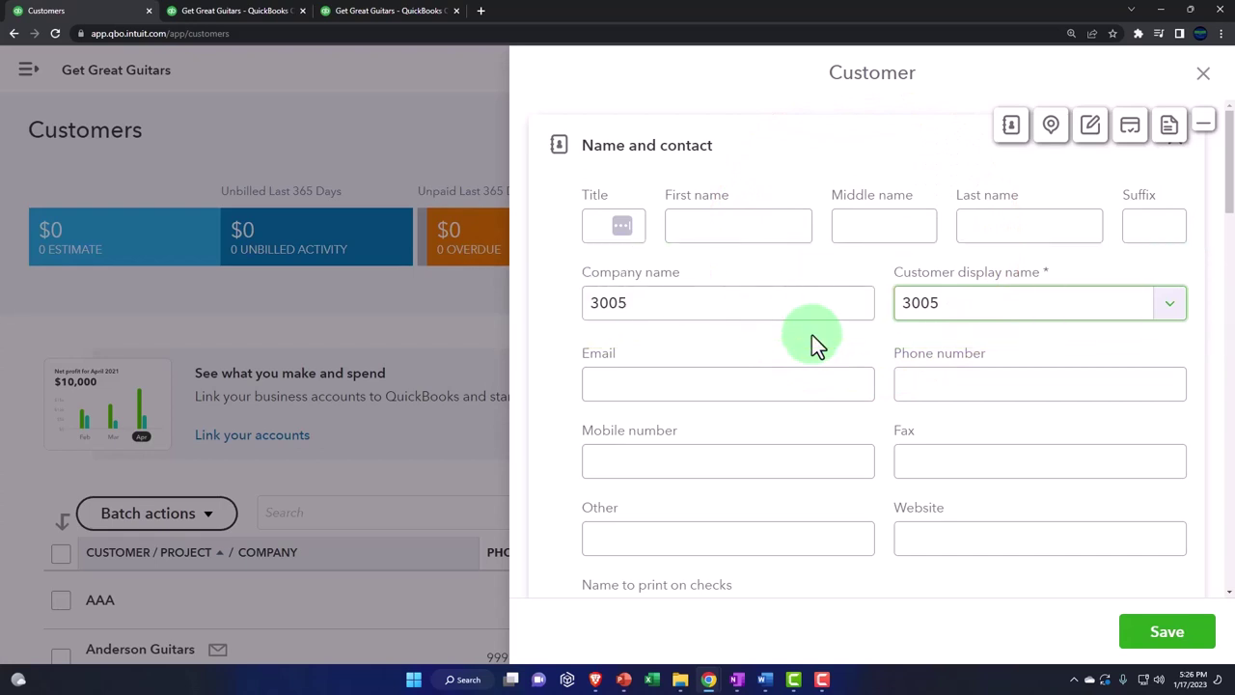
scroll(811, 358, "down", 1)
scroll(812, 358, "down", 4)
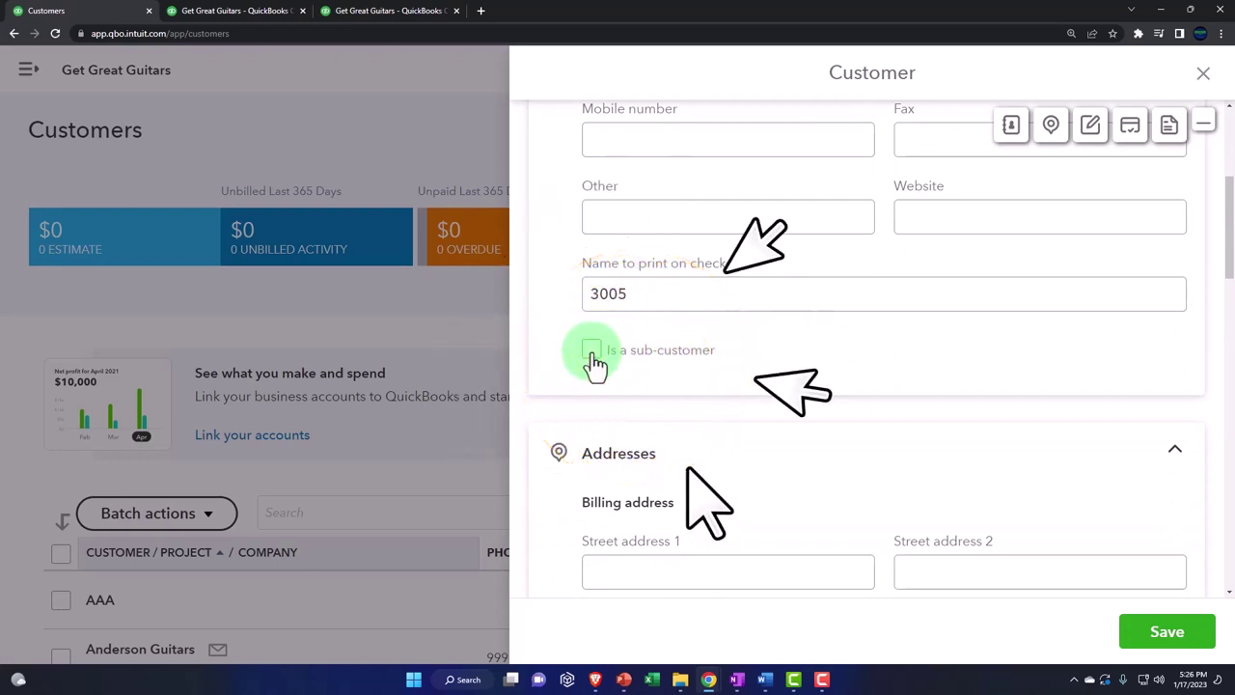
Step: Mark 3005 as a sub-customer of Jones Guitars, keeping Bill parent customer checked
left_click(591, 351)
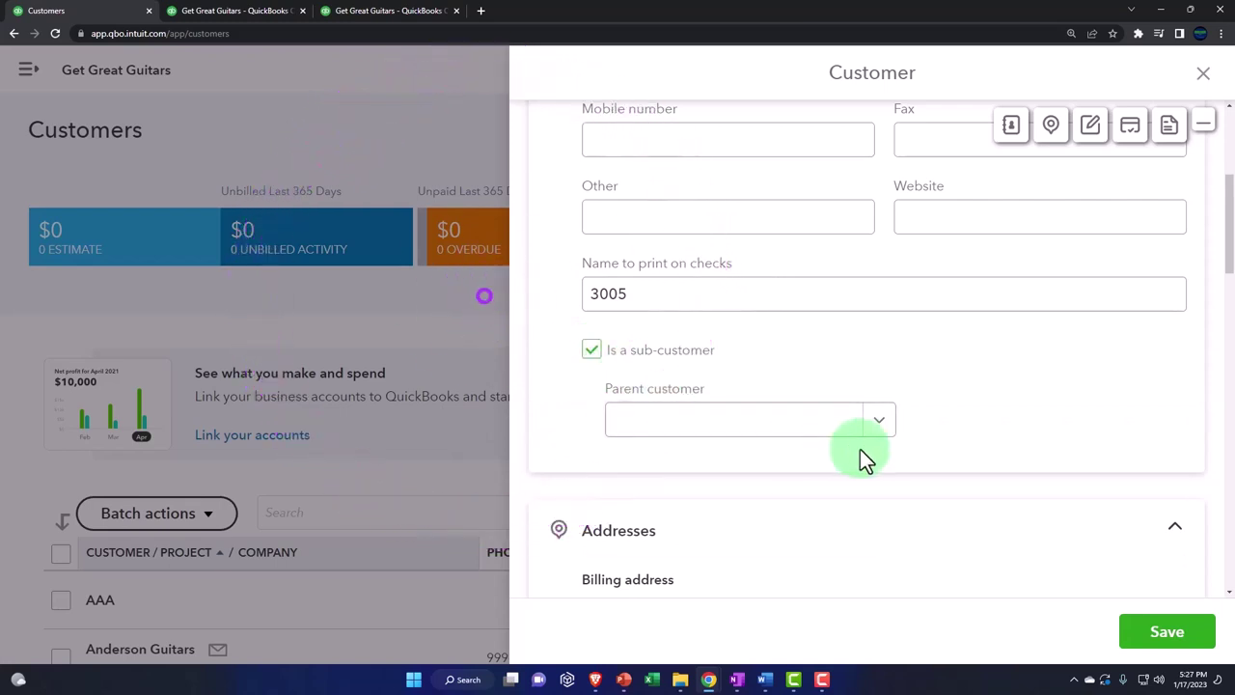
left_click(880, 423)
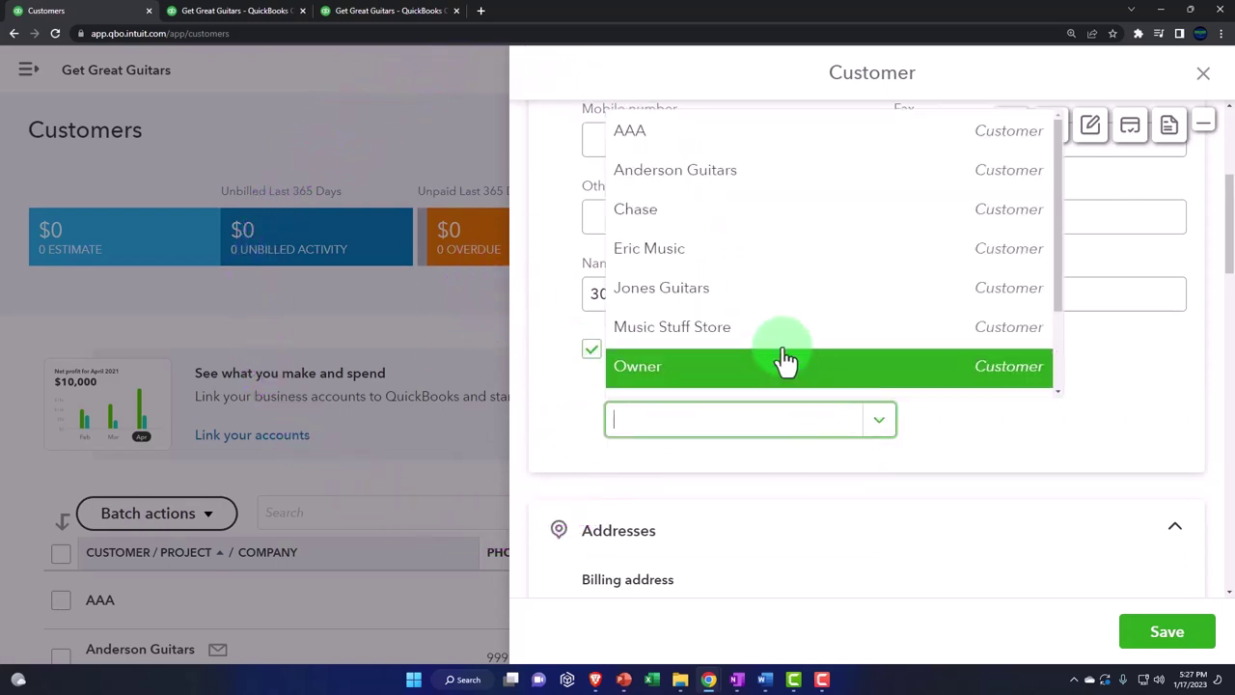
left_click(728, 292)
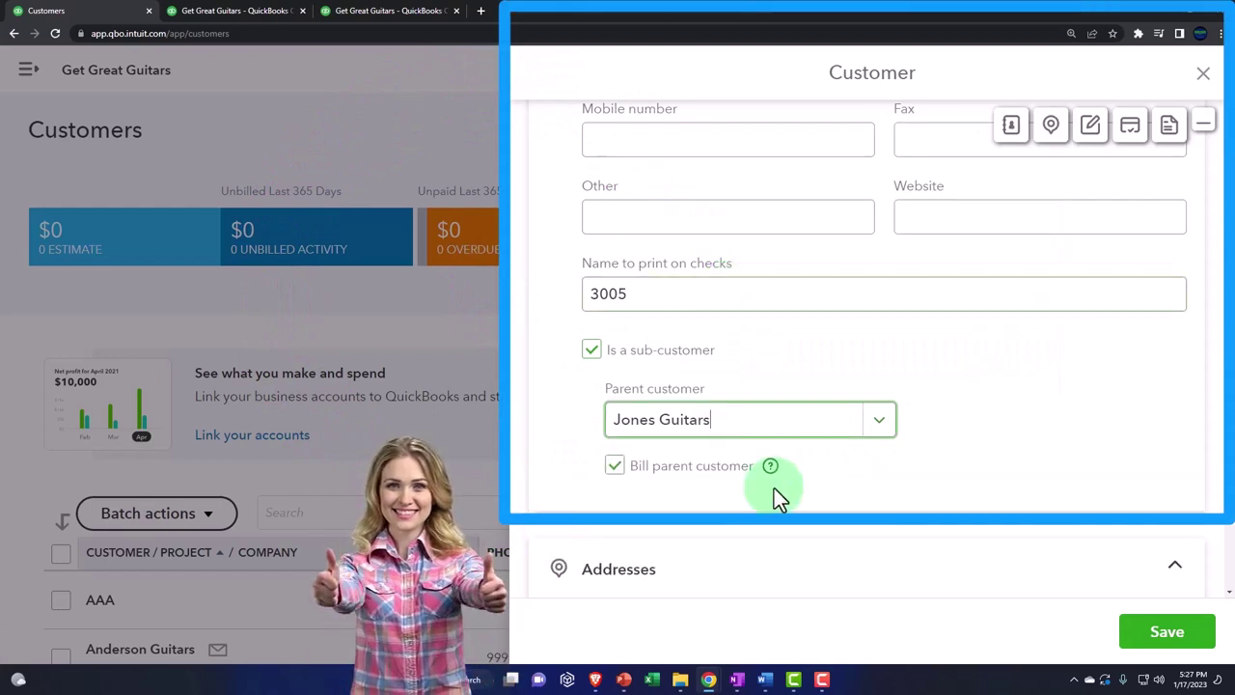
scroll(646, 492, "down", 1)
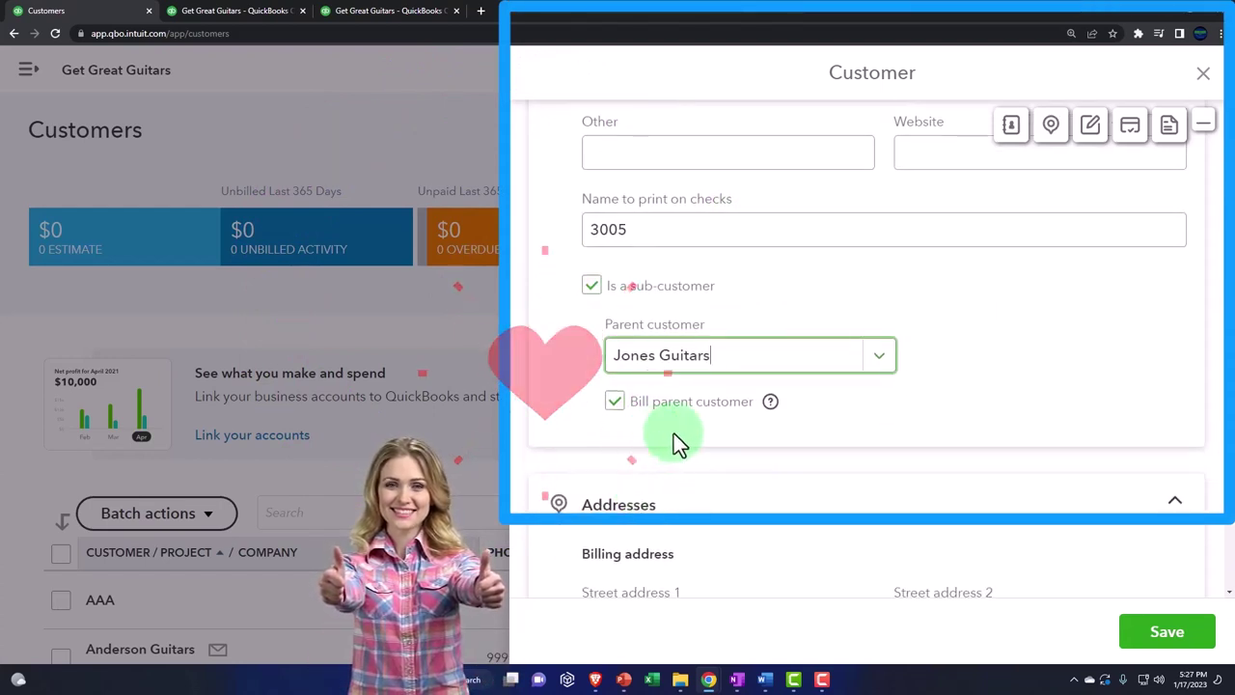
left_click(771, 403)
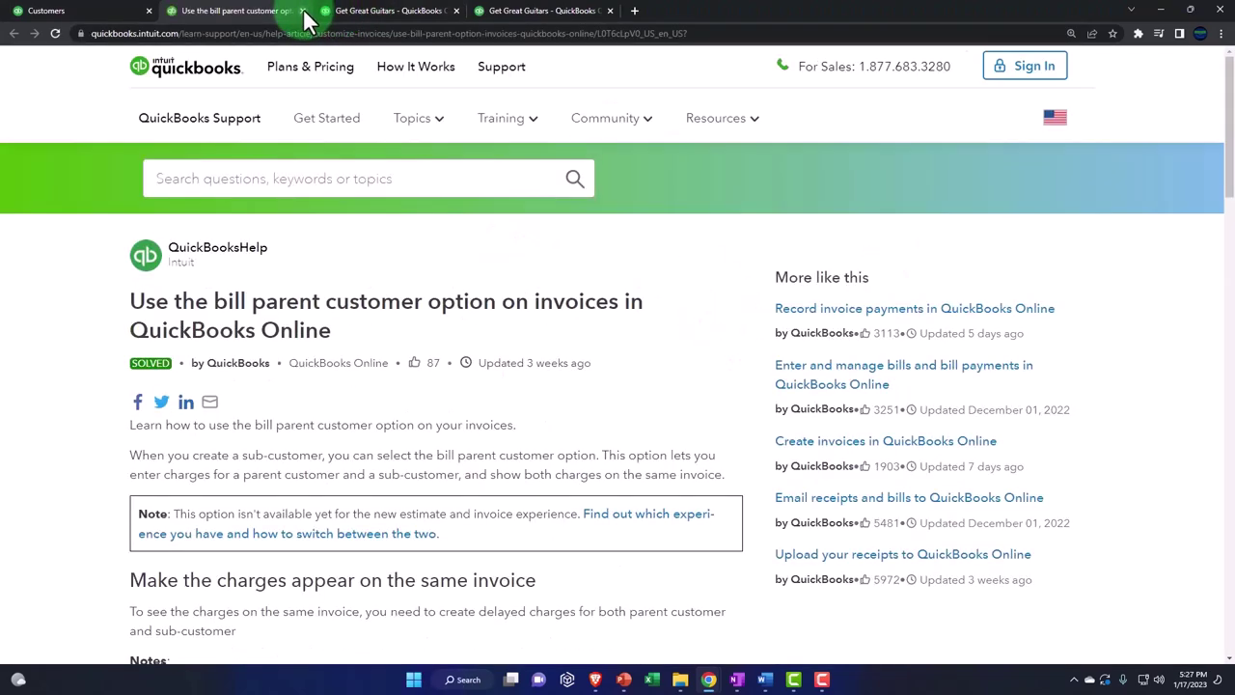
Step: Close the help article tab to return to the 3005 customer form
left_click(297, 21)
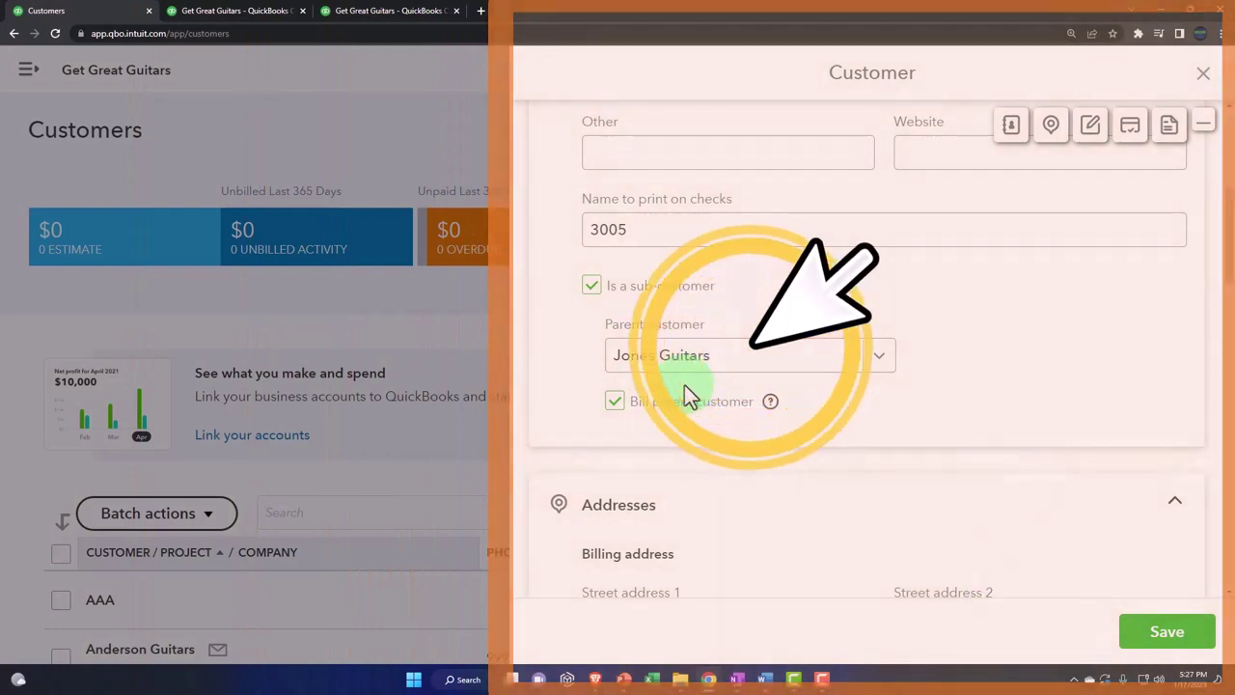
Step: Save sub-customer 3005, bringing up its 'Jones Guitars | 3005' detail page
scroll(684, 385, "down", 3)
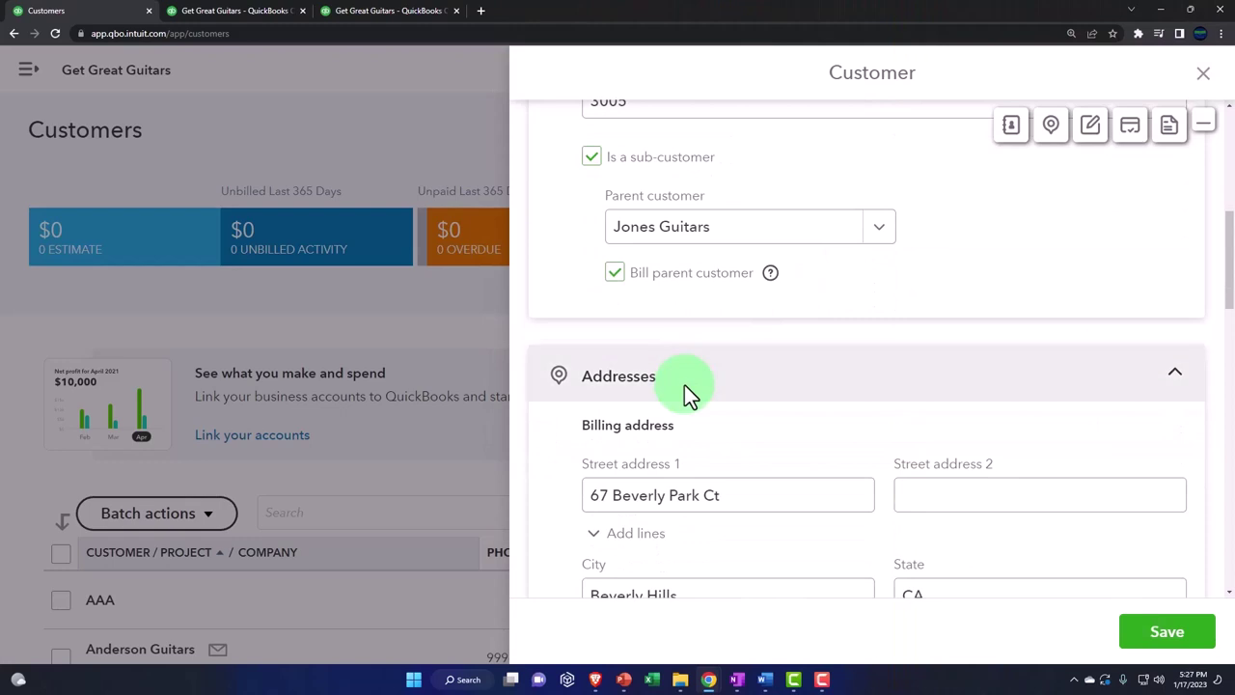
scroll(684, 396, "down", 1)
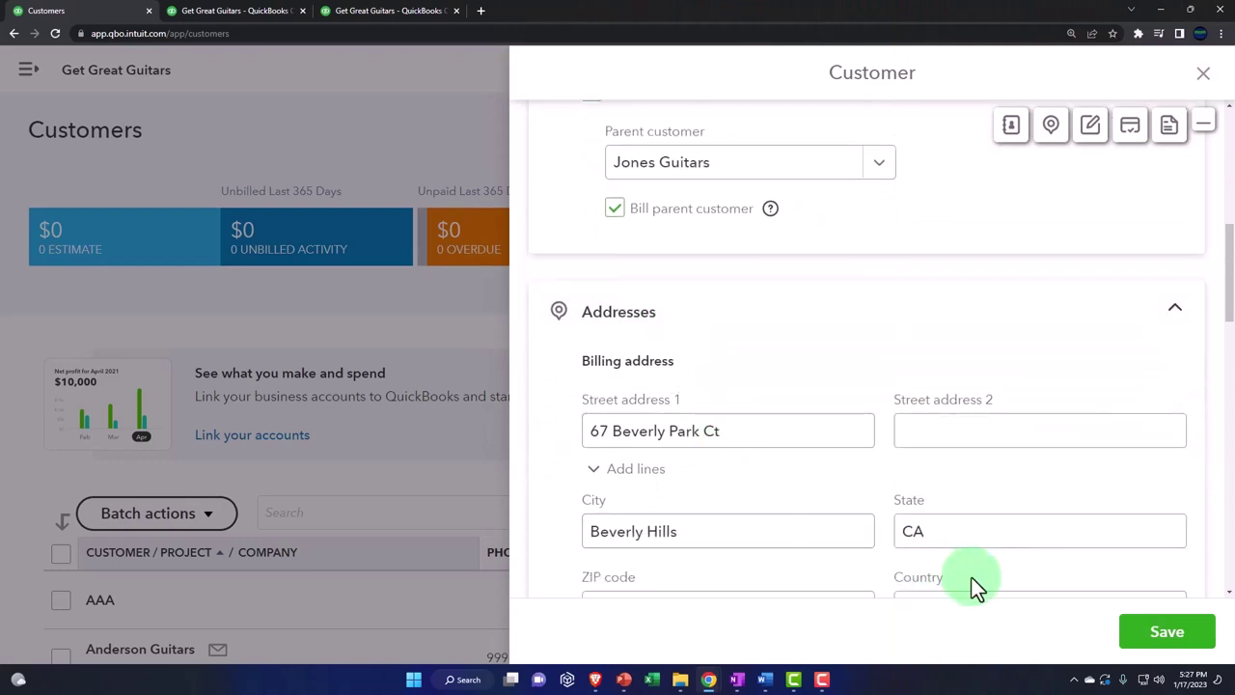
left_click(1164, 633)
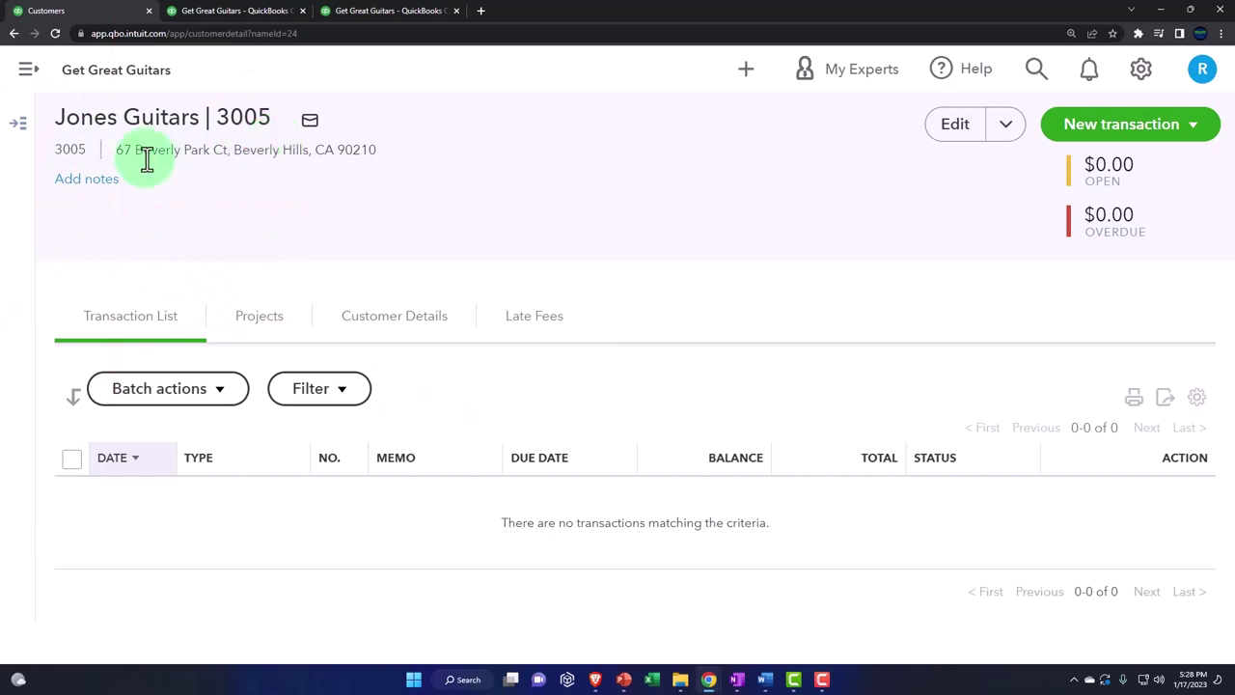
Step: Go back to Sales > Customers and find 3005 nested under Jones Guitars at $0.00
left_click(27, 70)
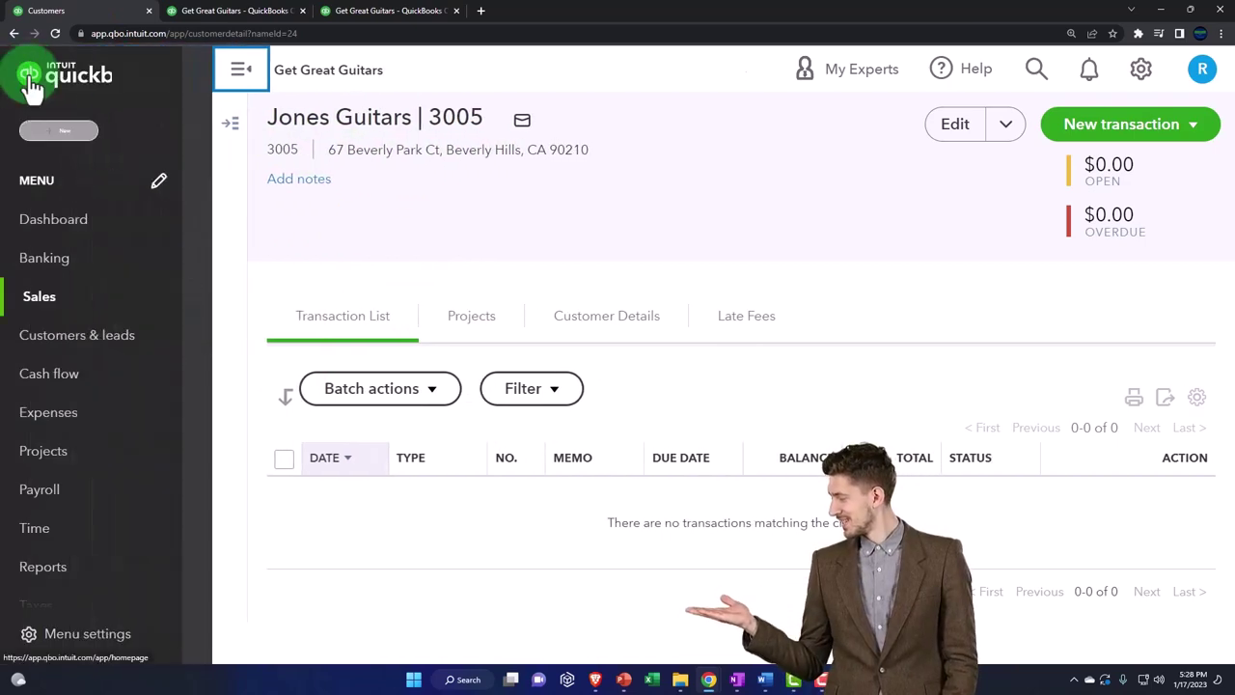
left_click(48, 299)
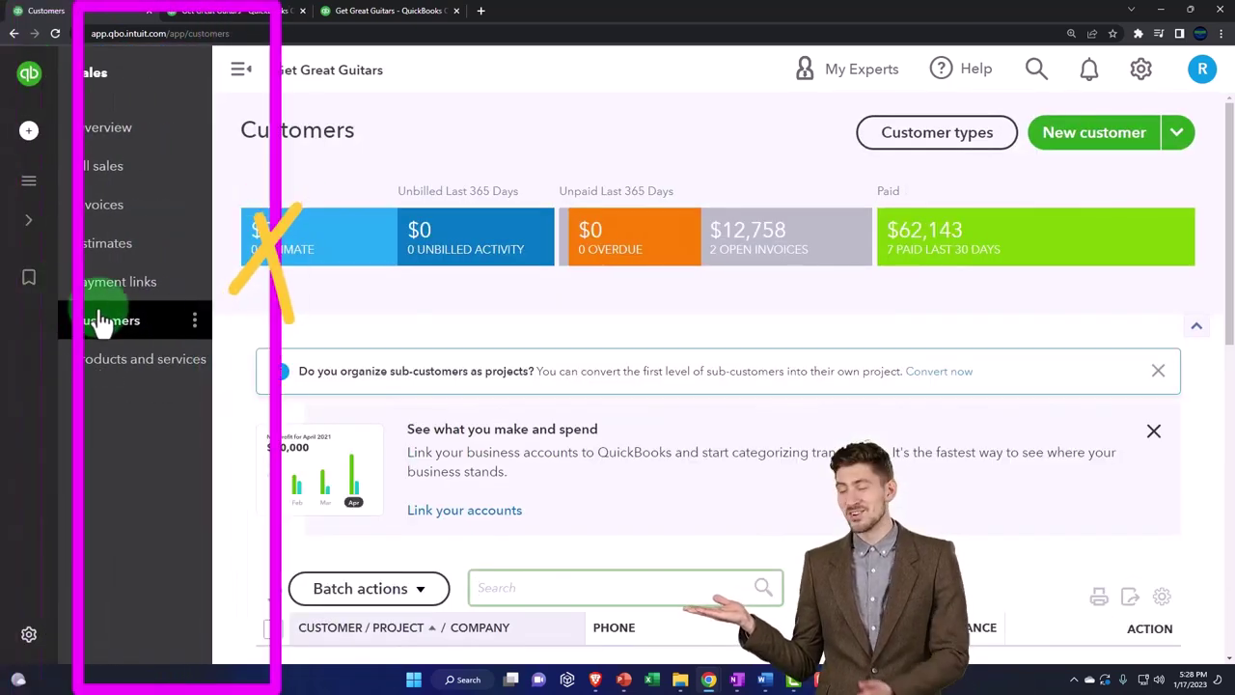
left_click(195, 145)
left_click(241, 75)
scroll(358, 428, "down", 5)
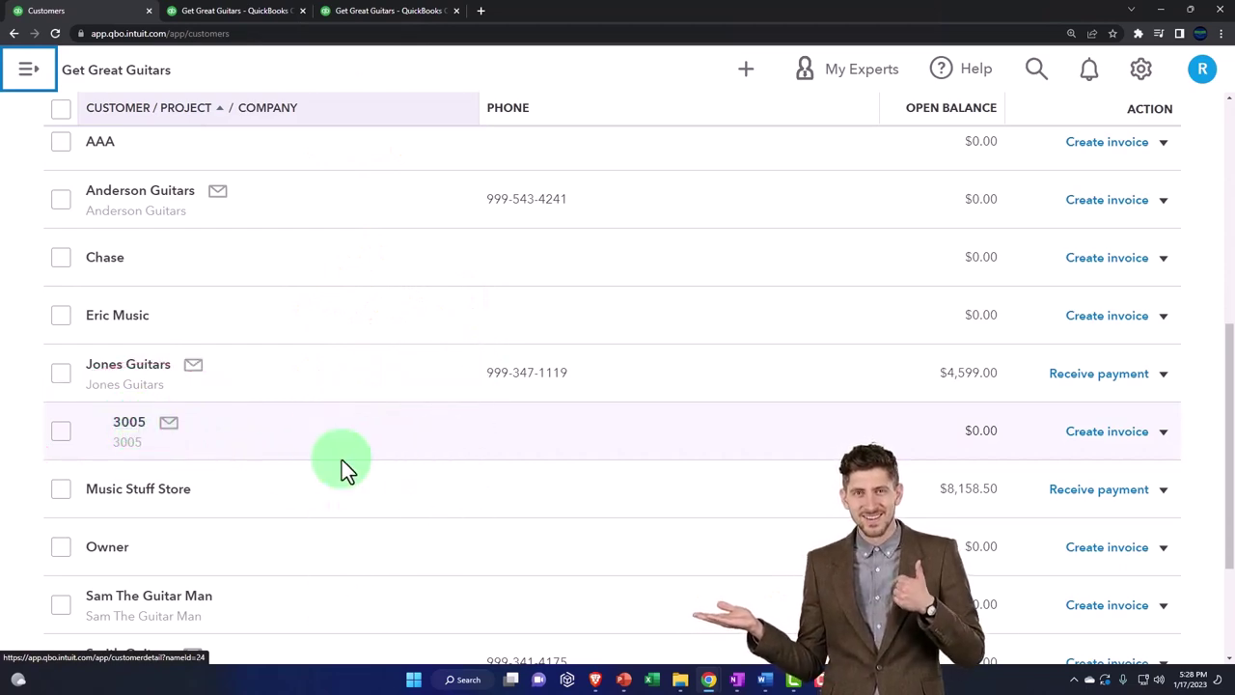
scroll(382, 462, "up", 5)
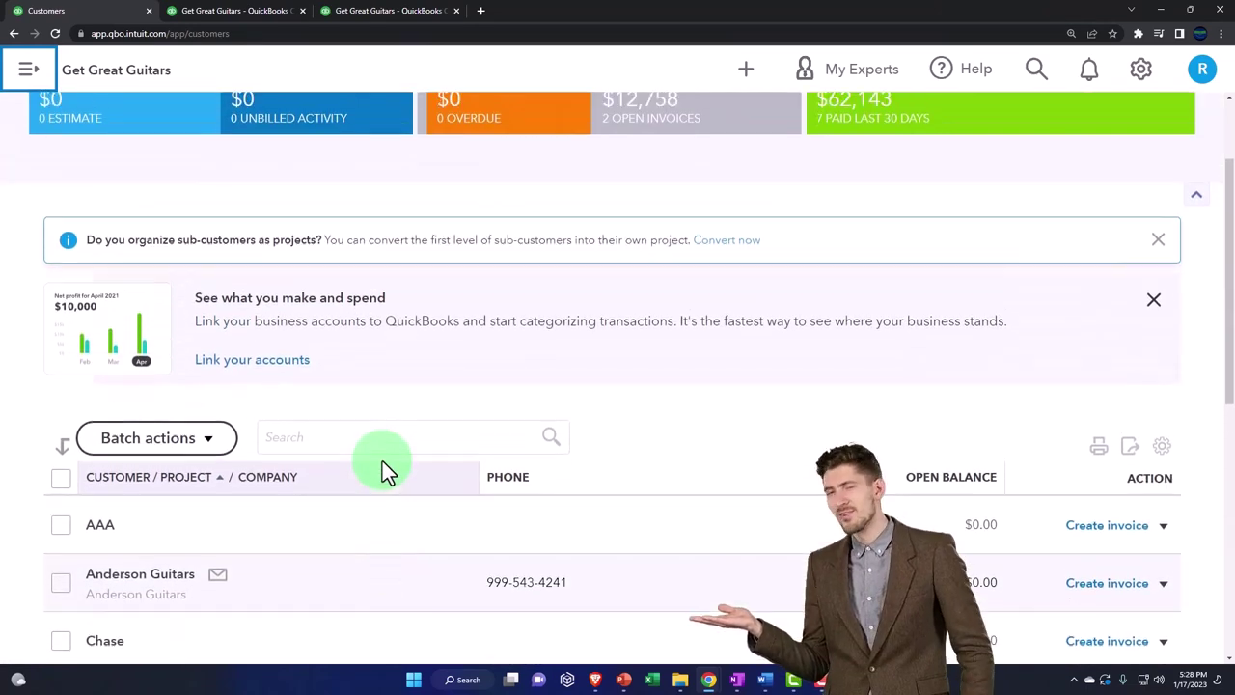
scroll(382, 461, "up", 3)
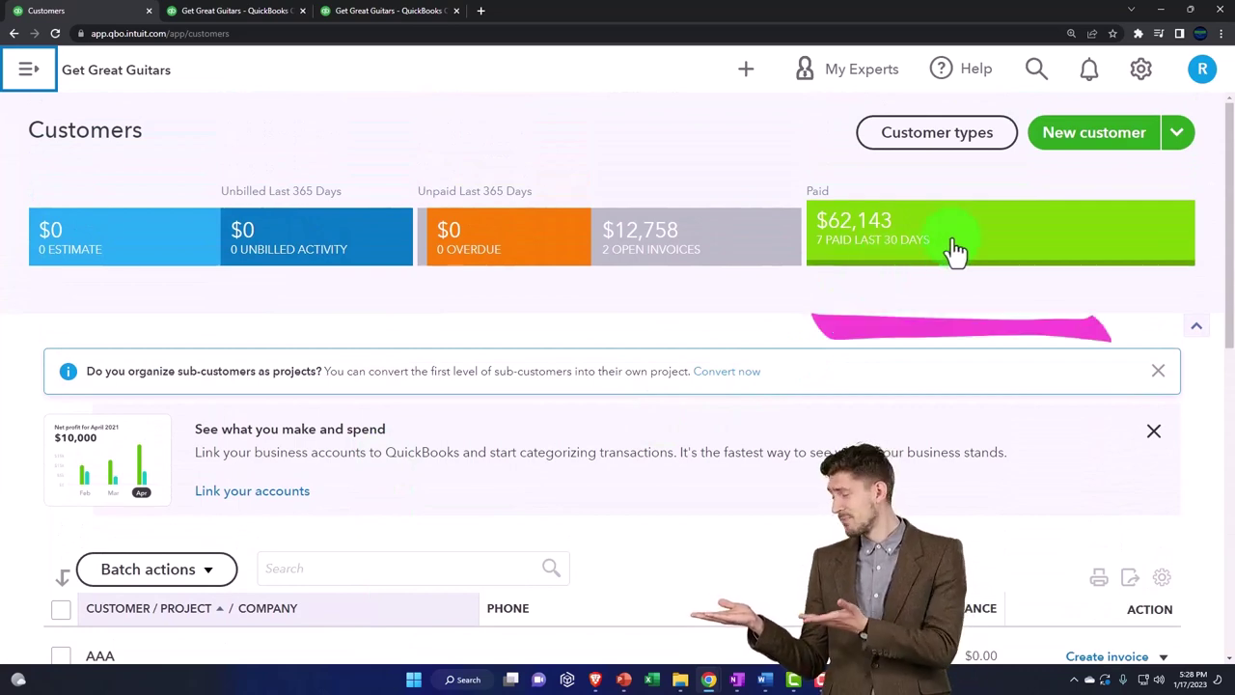
Step: Start a new invoice for sub-customer Jones Guitars:3005, then close it without saving
left_click(746, 68)
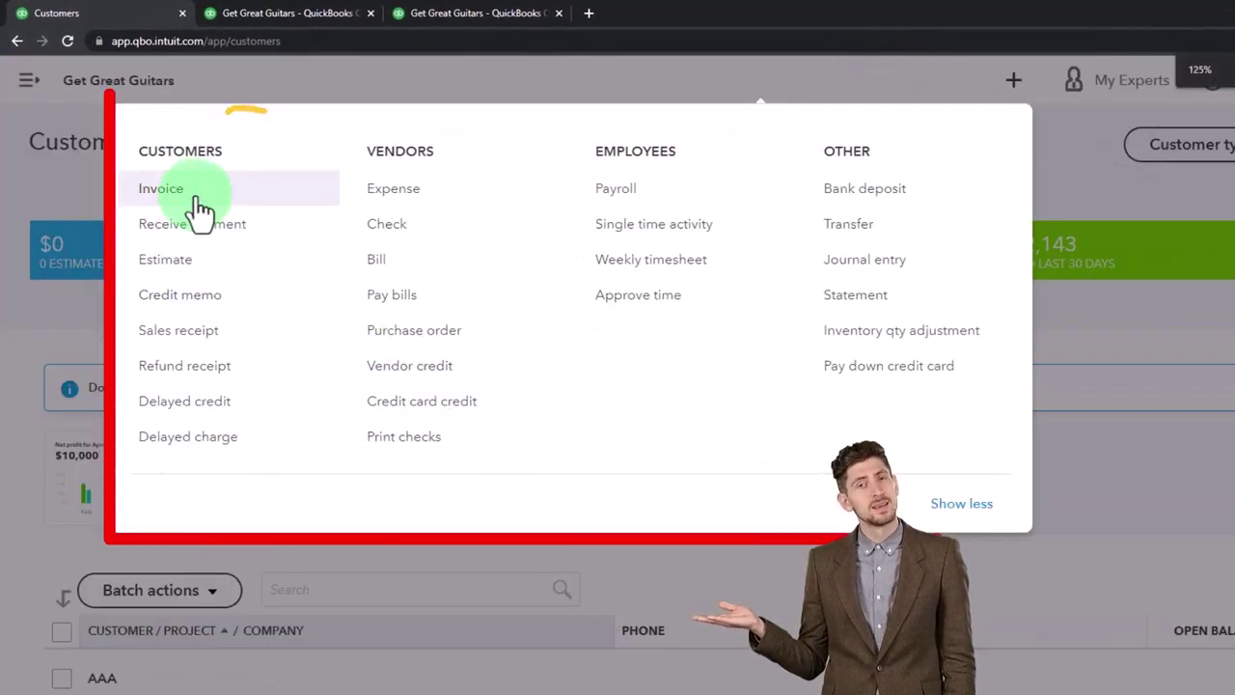
left_click(172, 201)
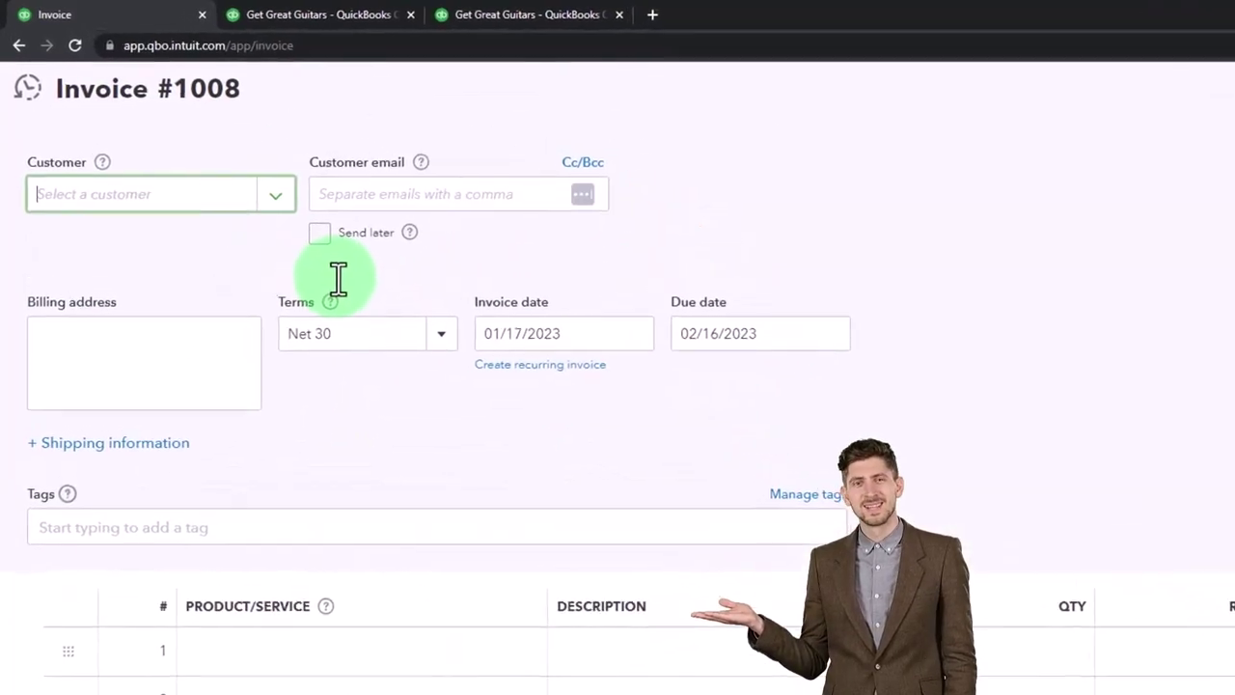
type("3005")
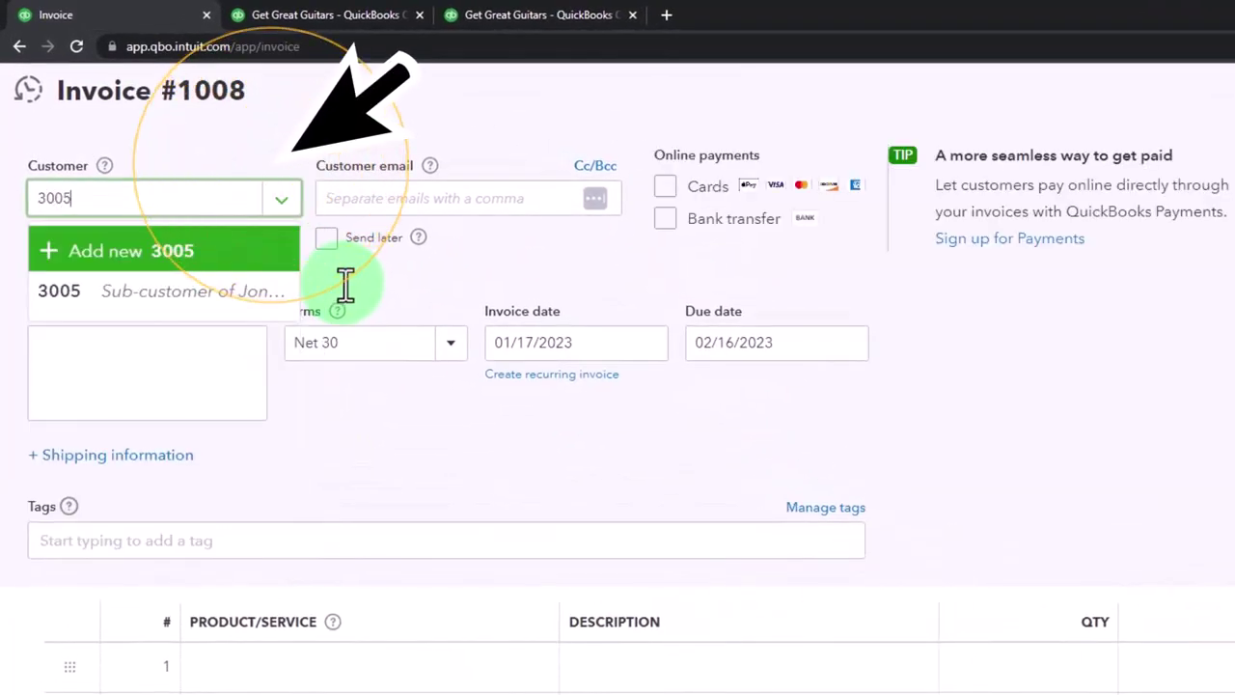
left_click(258, 293)
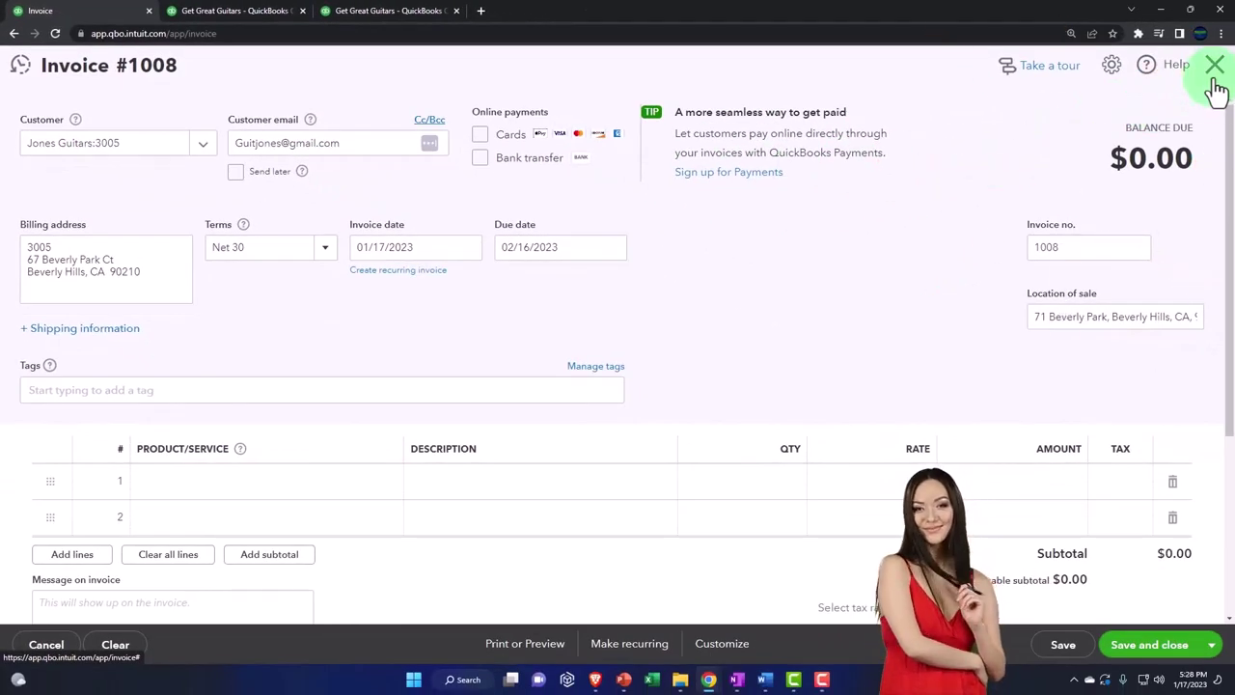
left_click(1215, 68)
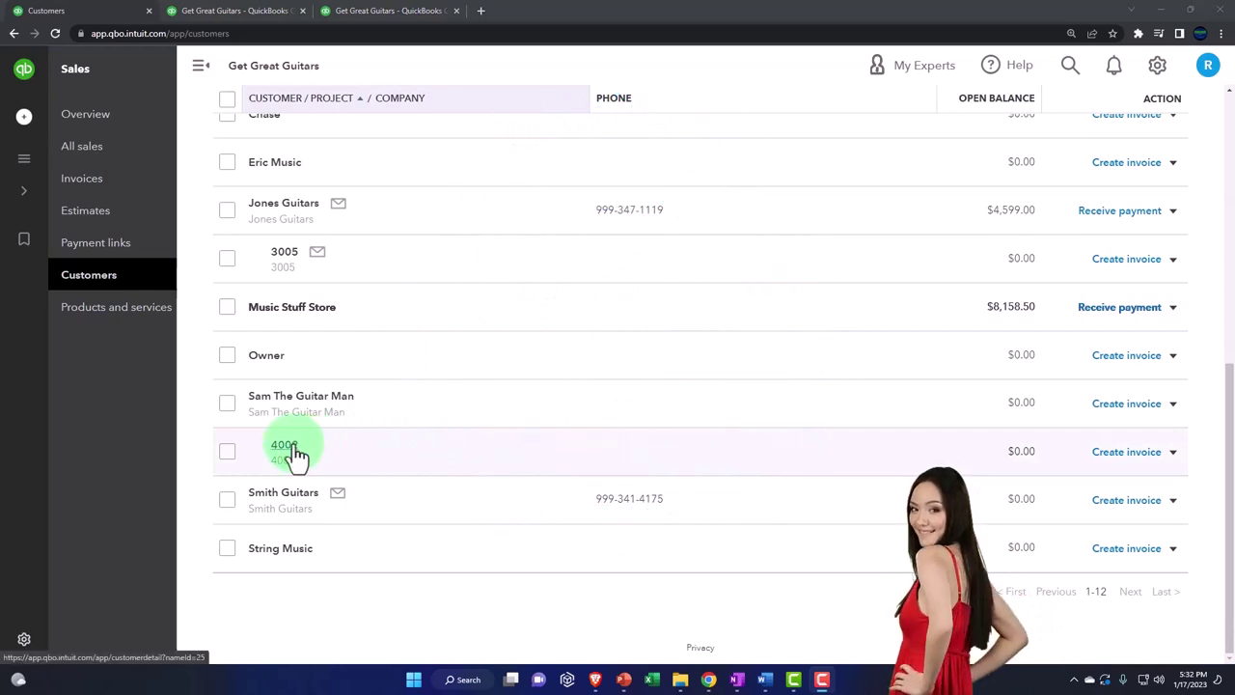
Step: Save sub-customer 4002 billed to parent Sam The Guitar Man and check the Customers list
scroll(715, 430, "up", 10)
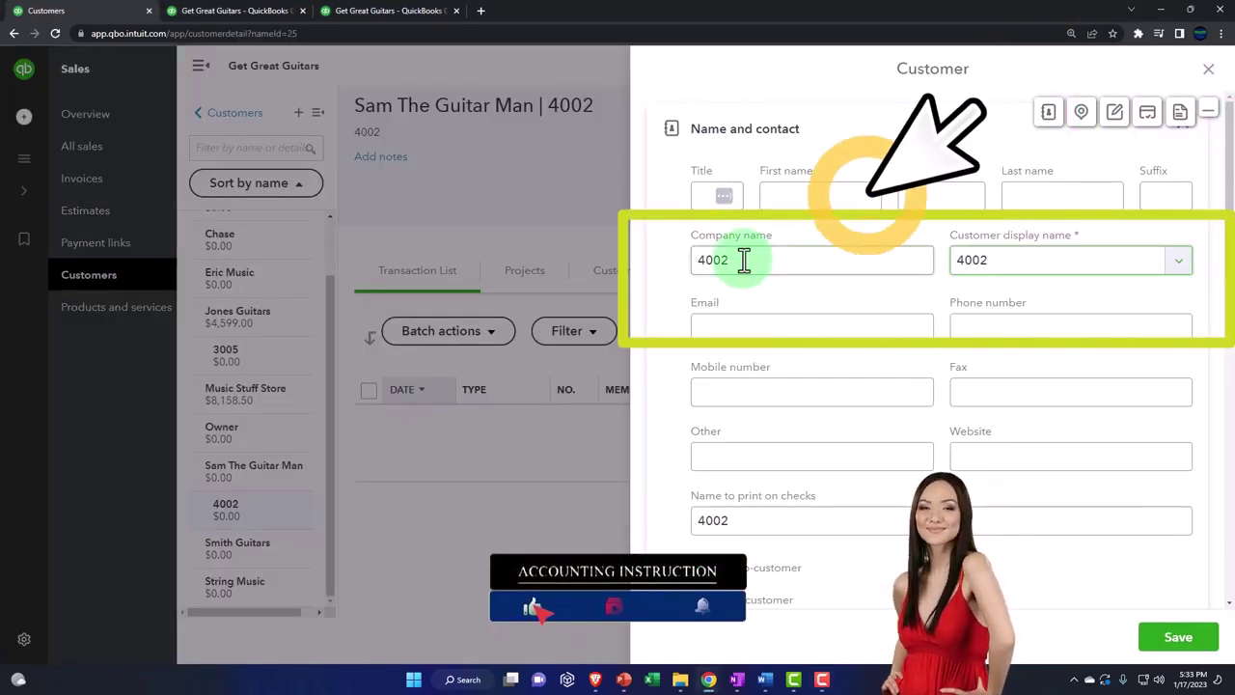
scroll(744, 260, "down", 3)
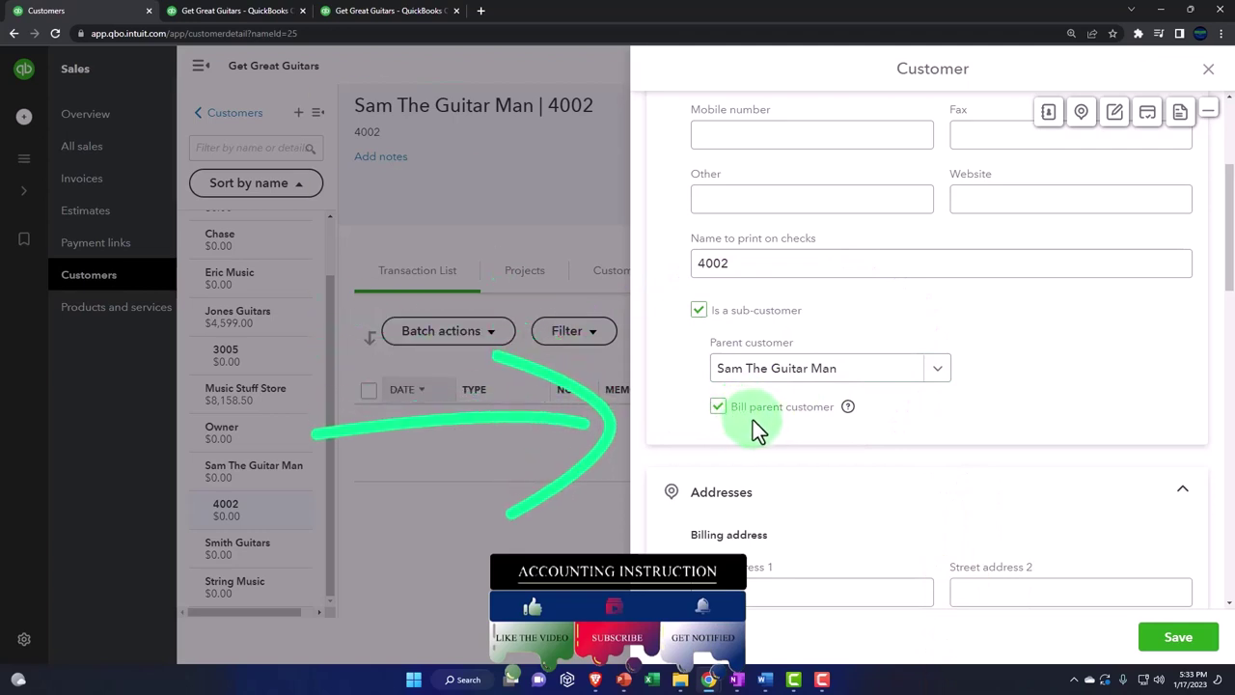
left_click(1163, 646)
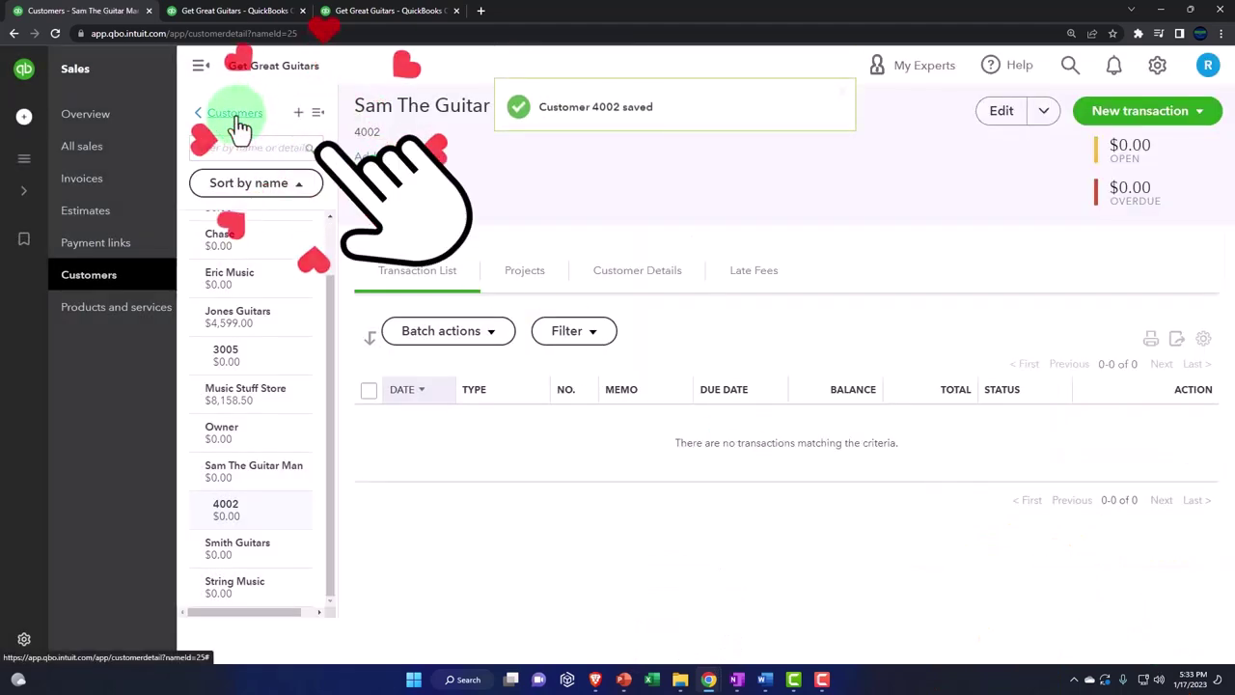
left_click(235, 113)
scroll(309, 386, "up", 2)
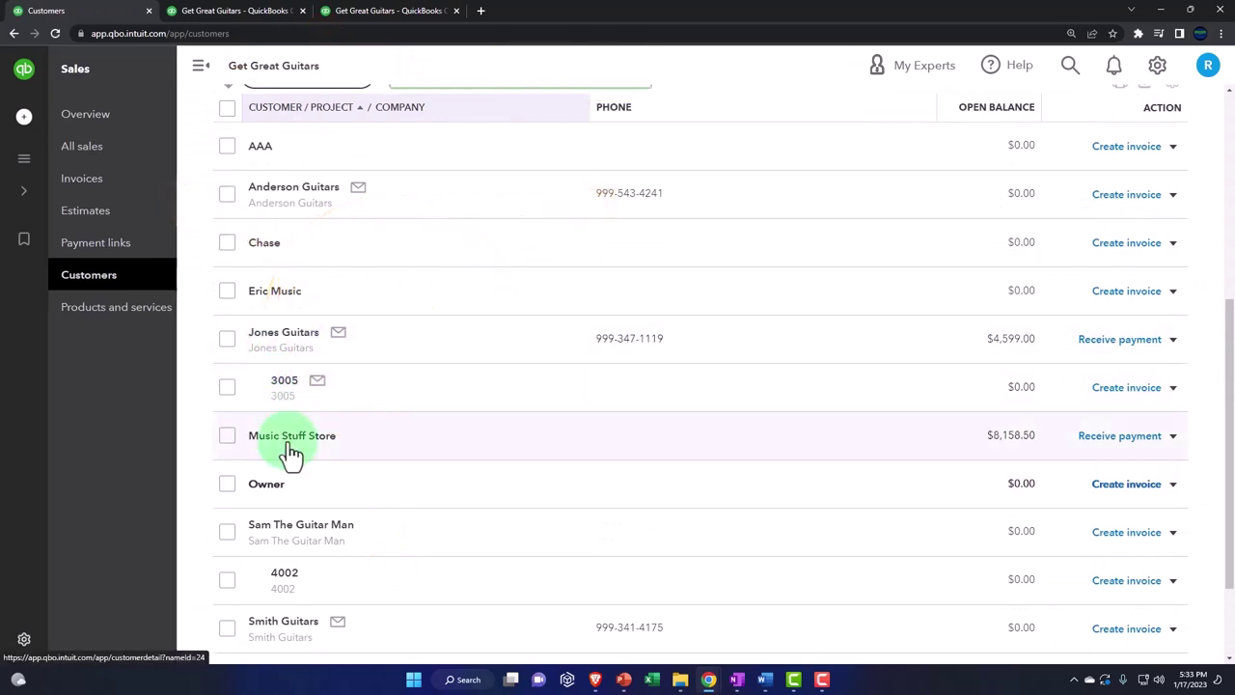
scroll(292, 473, "down", 1)
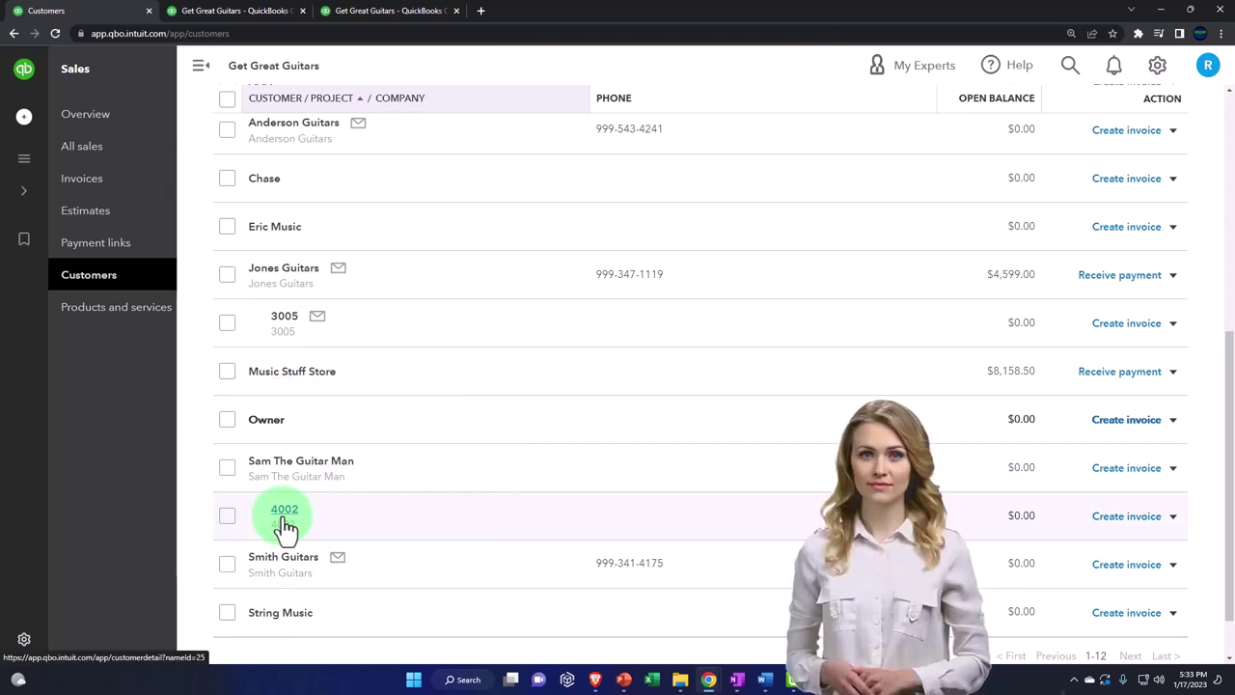
Step: Open the Profit and Loss by Customer report under Reports' Business overview section
left_click(36, 162)
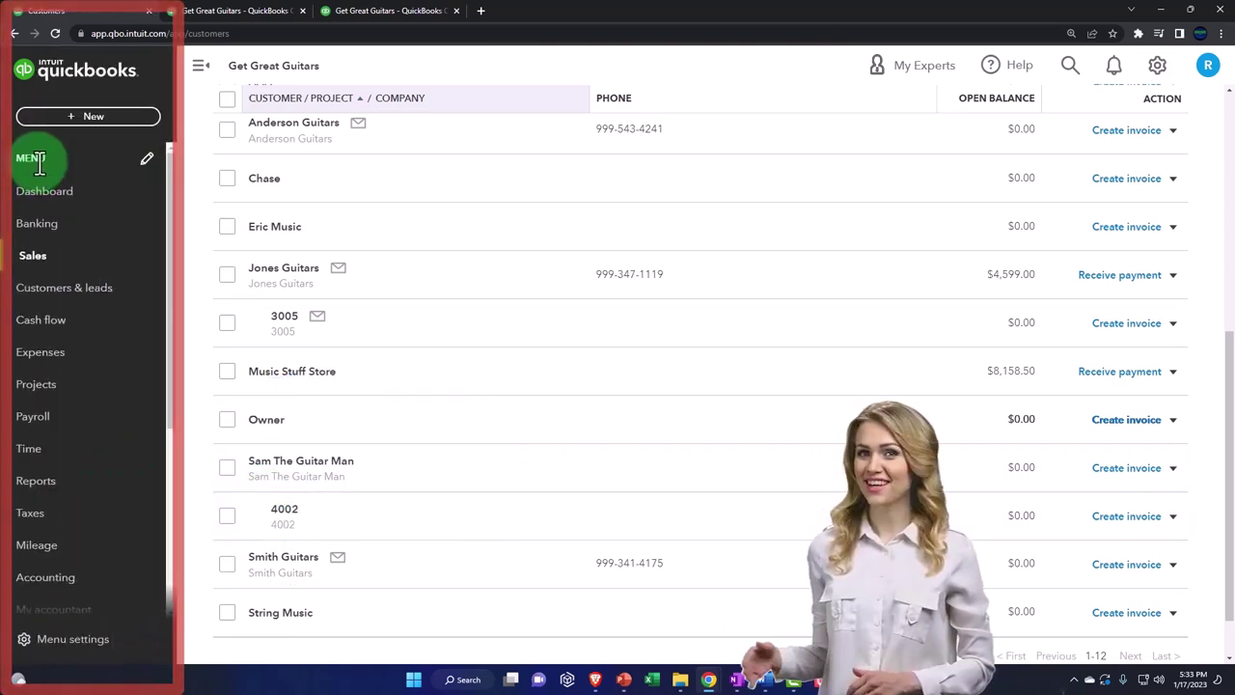
left_click(56, 492)
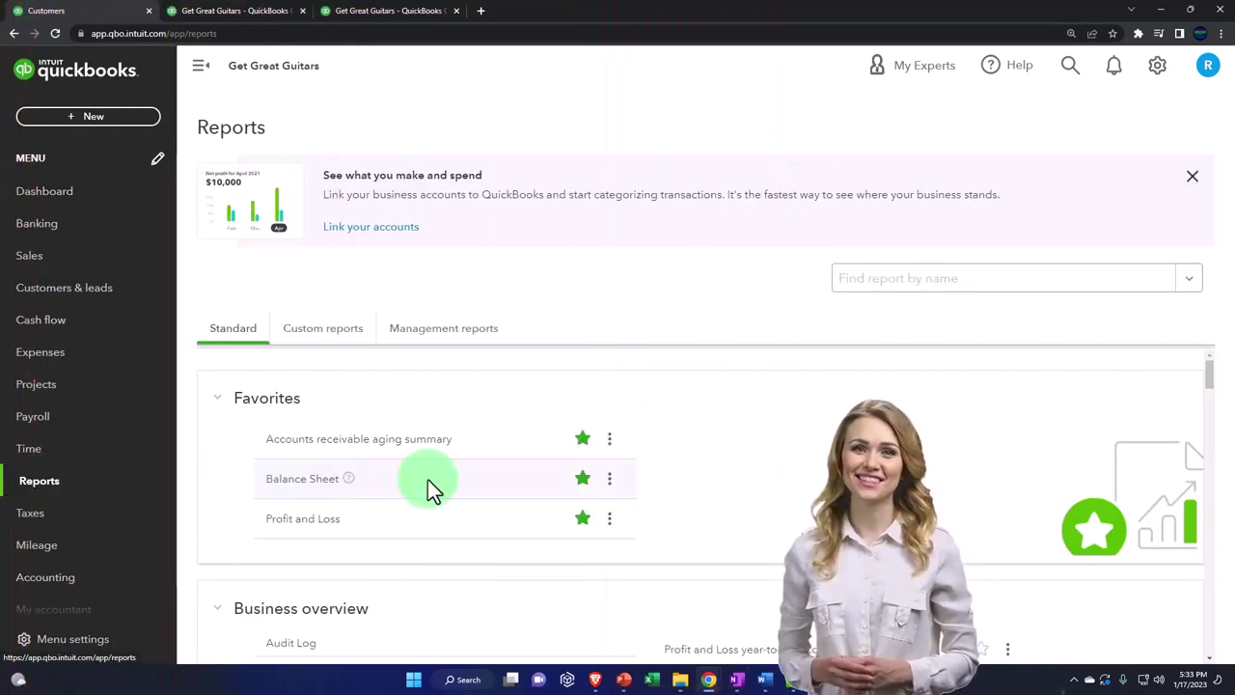
scroll(429, 479, "down", 5)
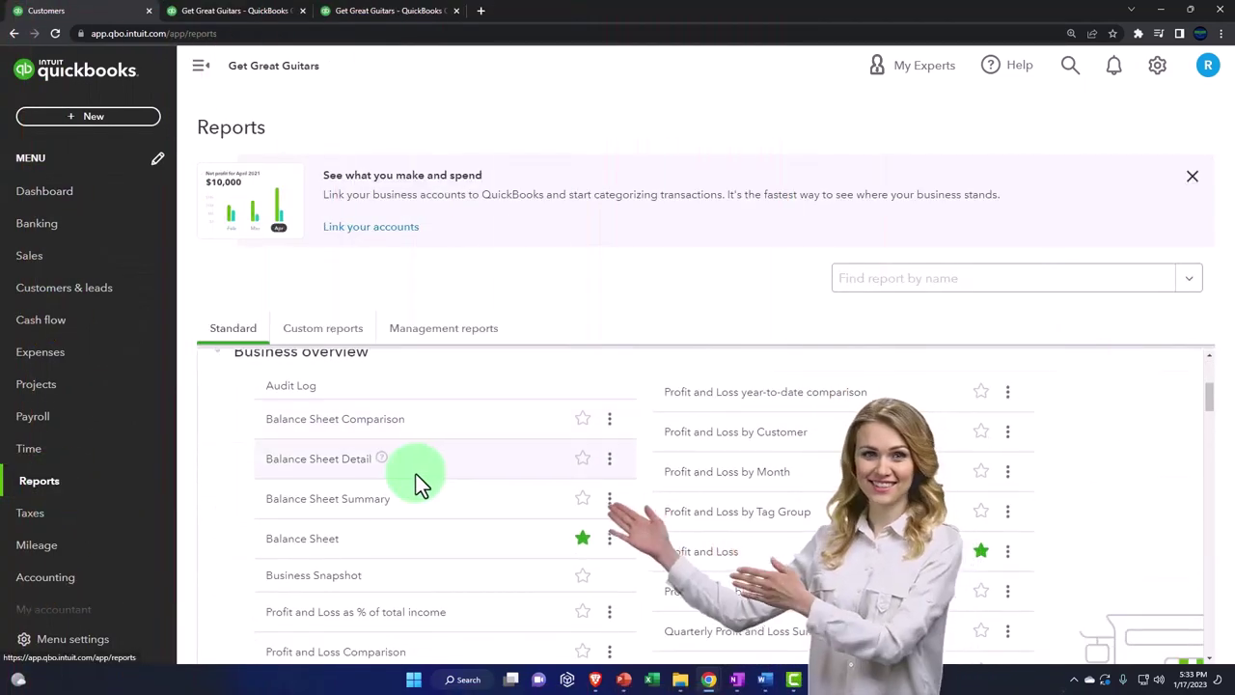
left_click(699, 442)
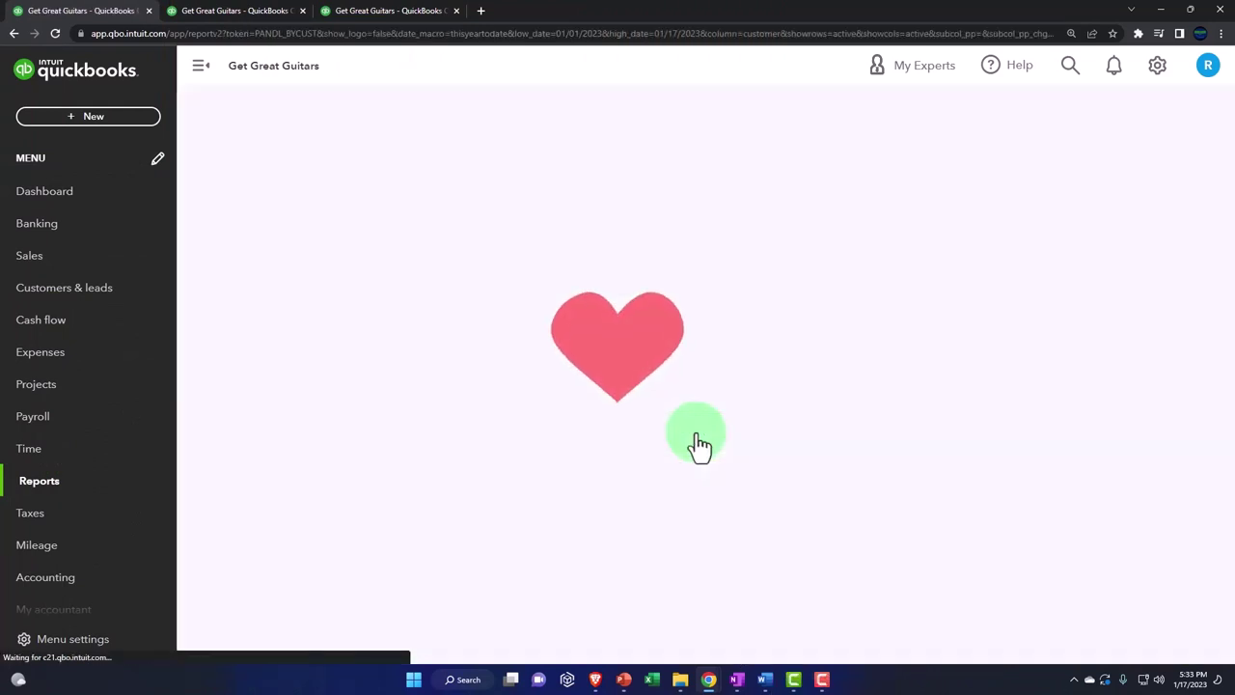
scroll(695, 441, "down", 2)
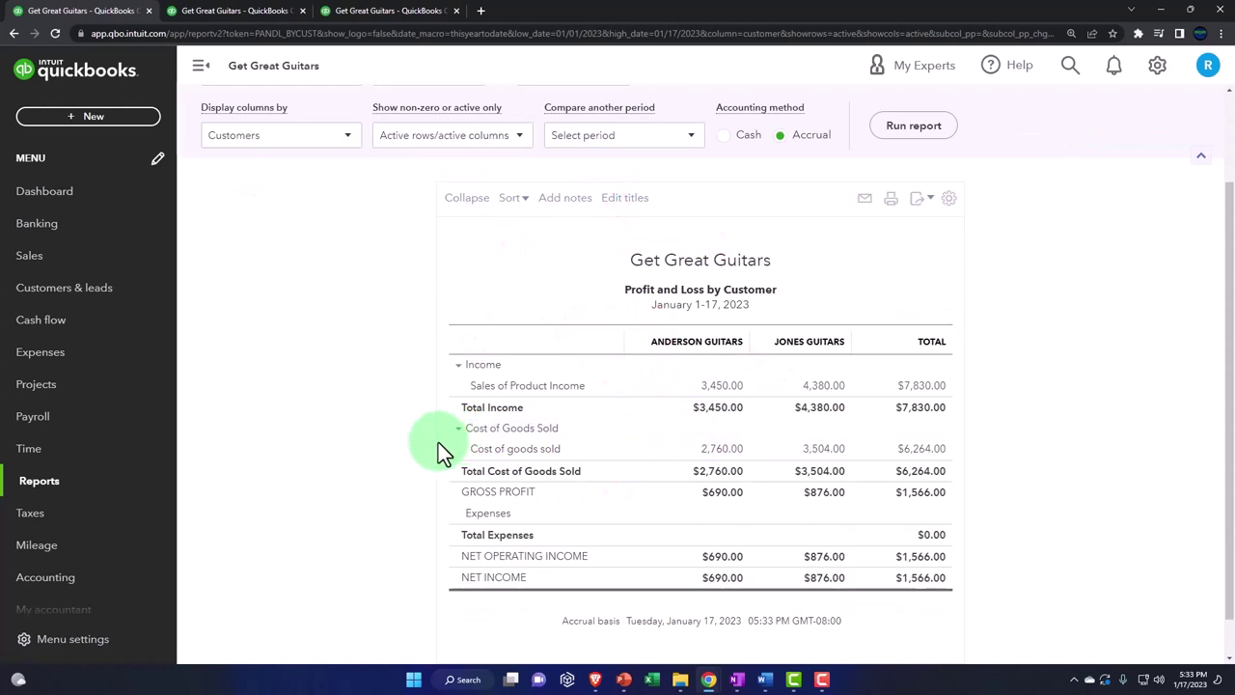
scroll(438, 442, "up", 1)
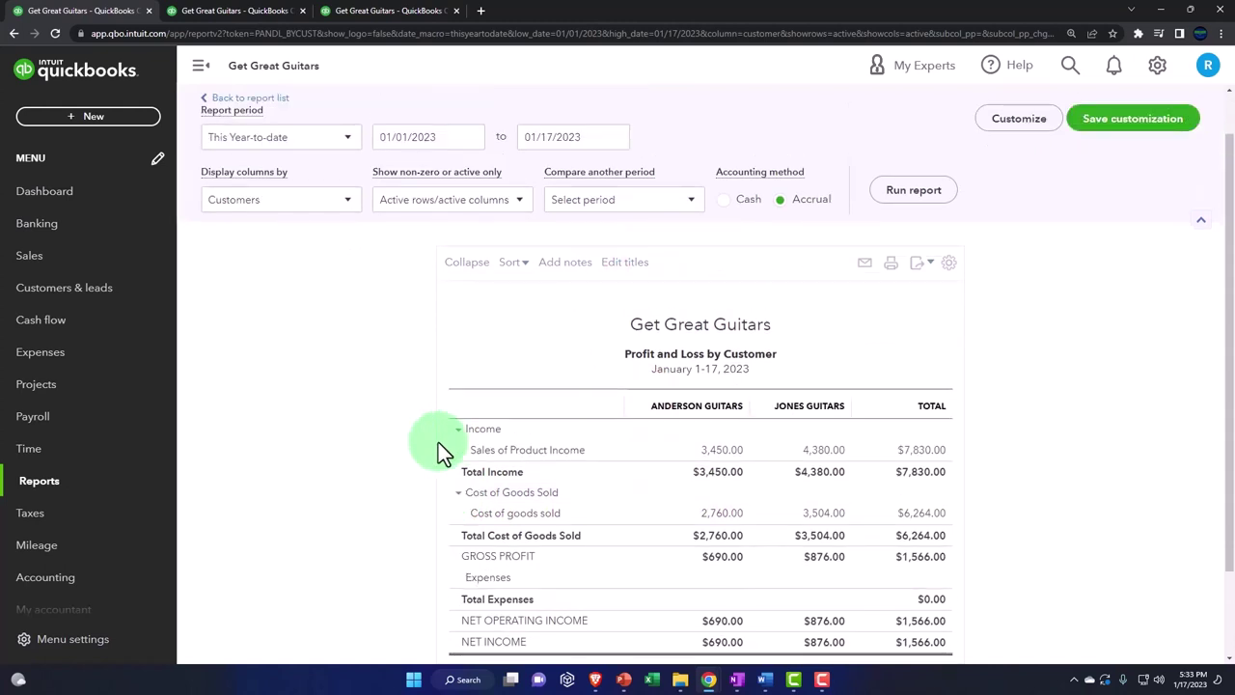